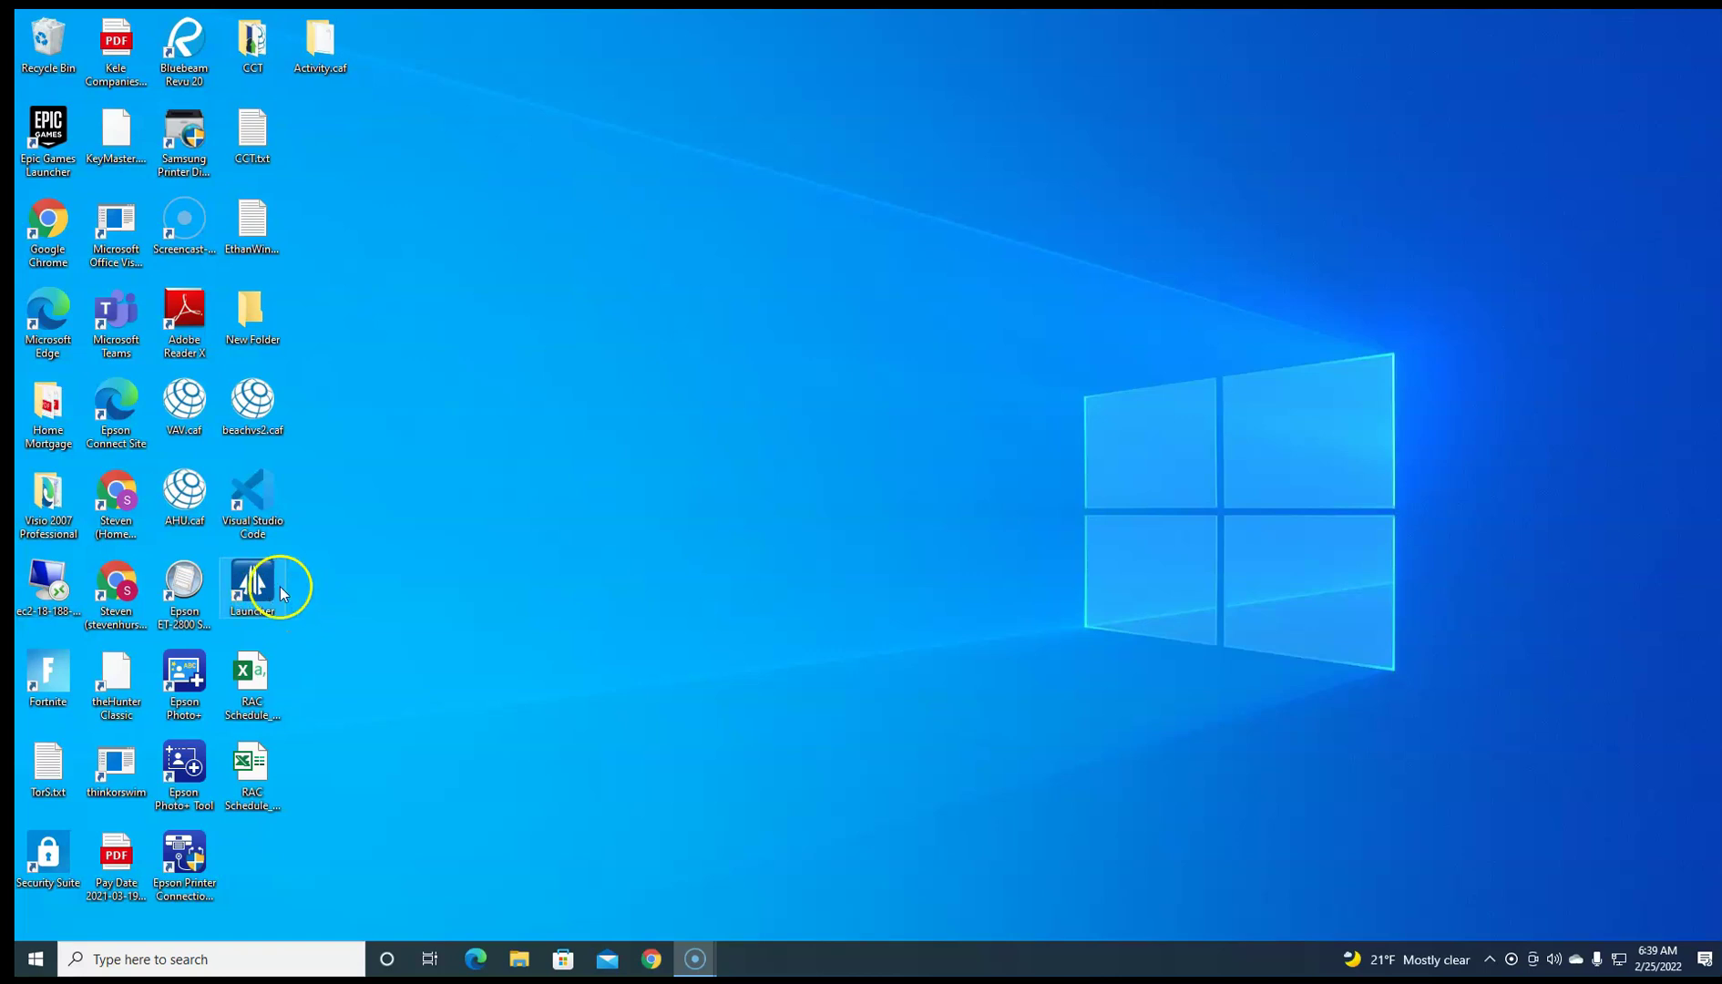
Step: Open the Johnson Controls Launcher and select the localhost SCT connection, version 14.2.0.138
double_click(253, 592)
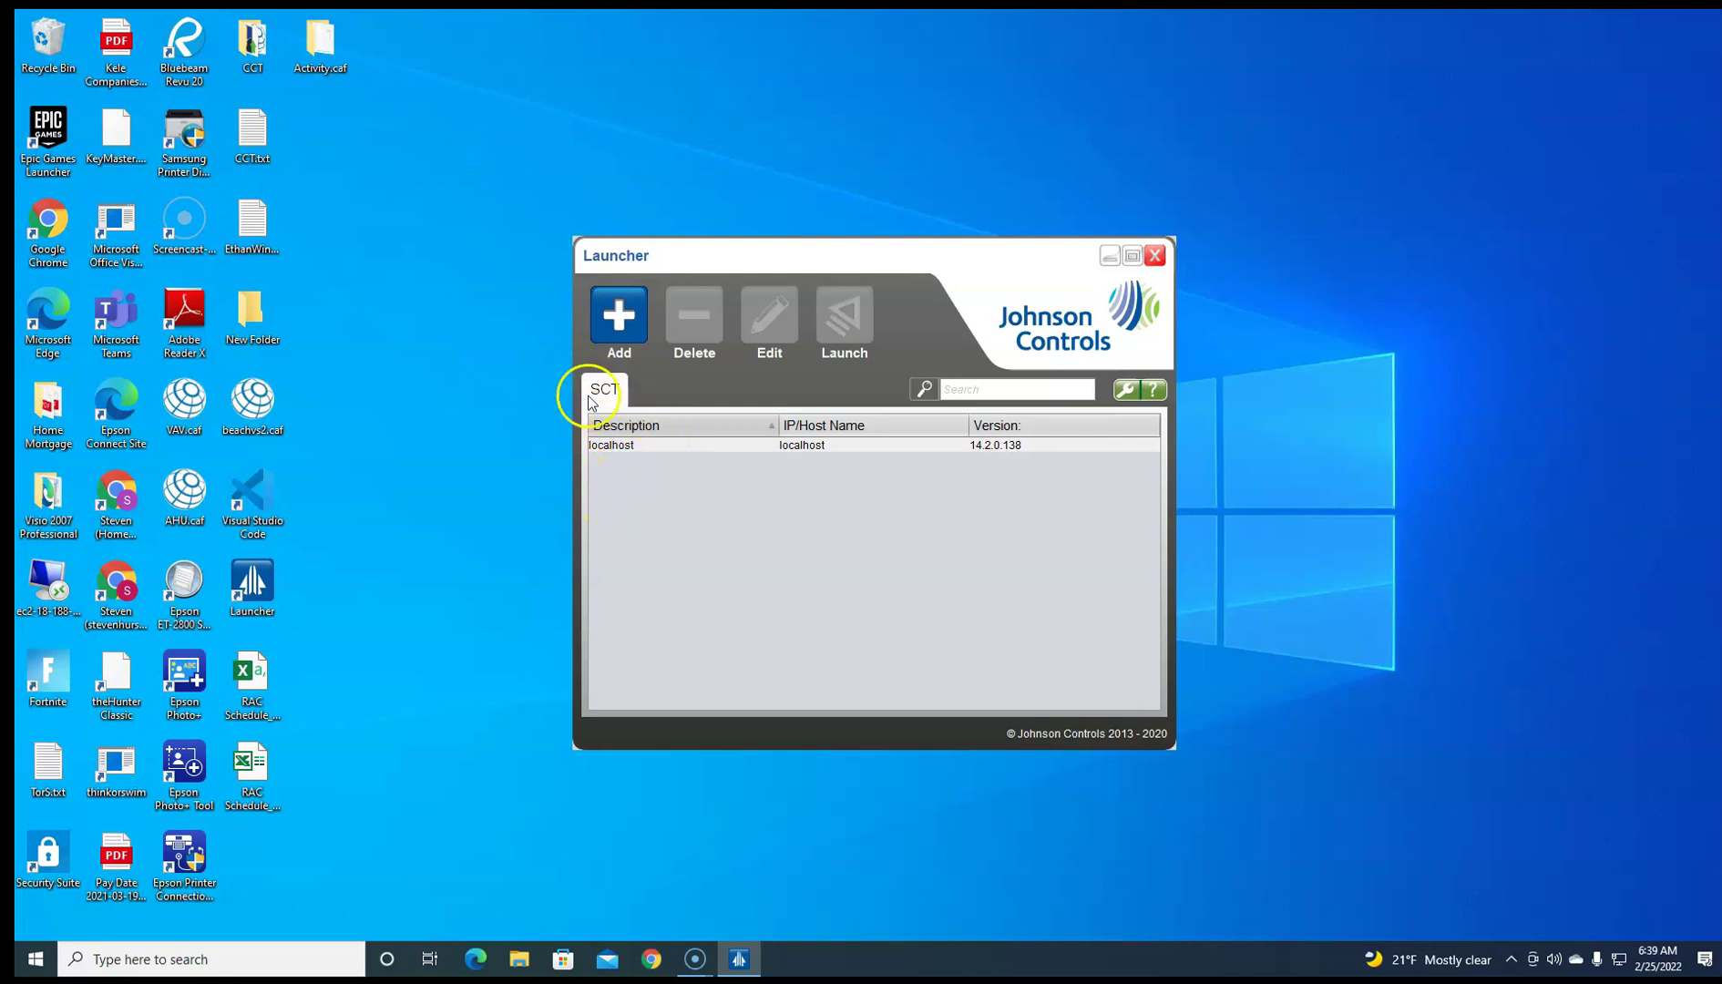
click(653, 445)
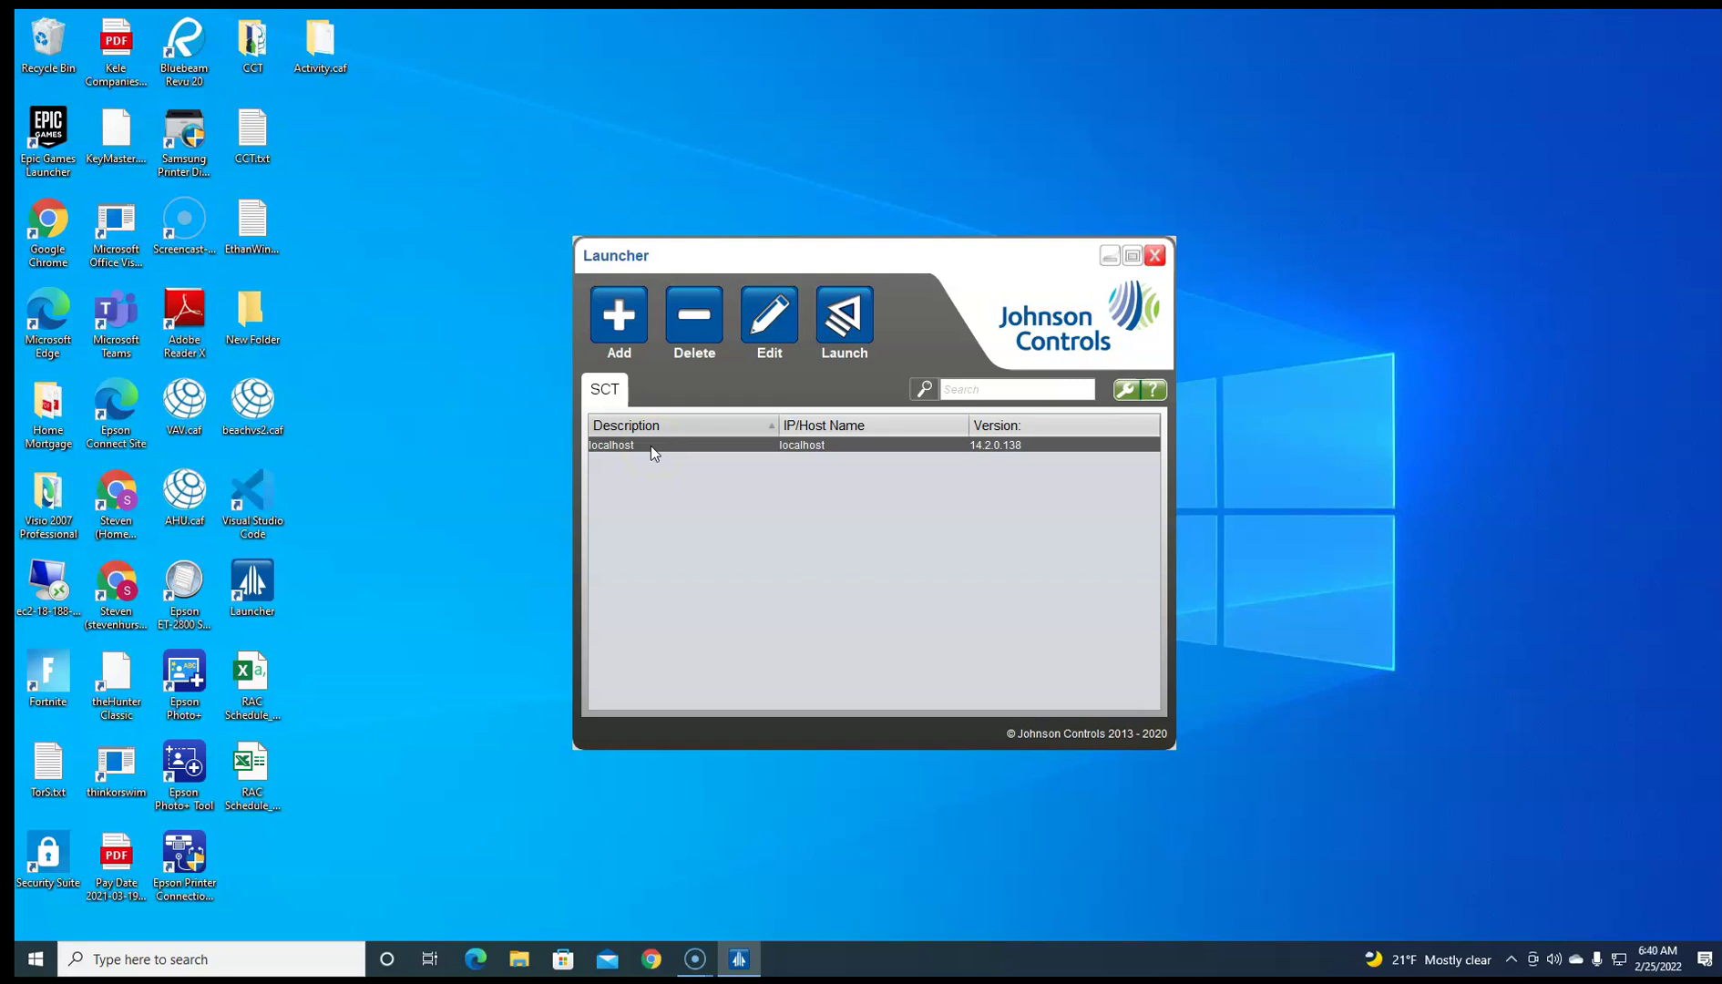
Step: Launch the System Configuration Tool for localhost and log in with the username and password
click(745, 422)
click(852, 322)
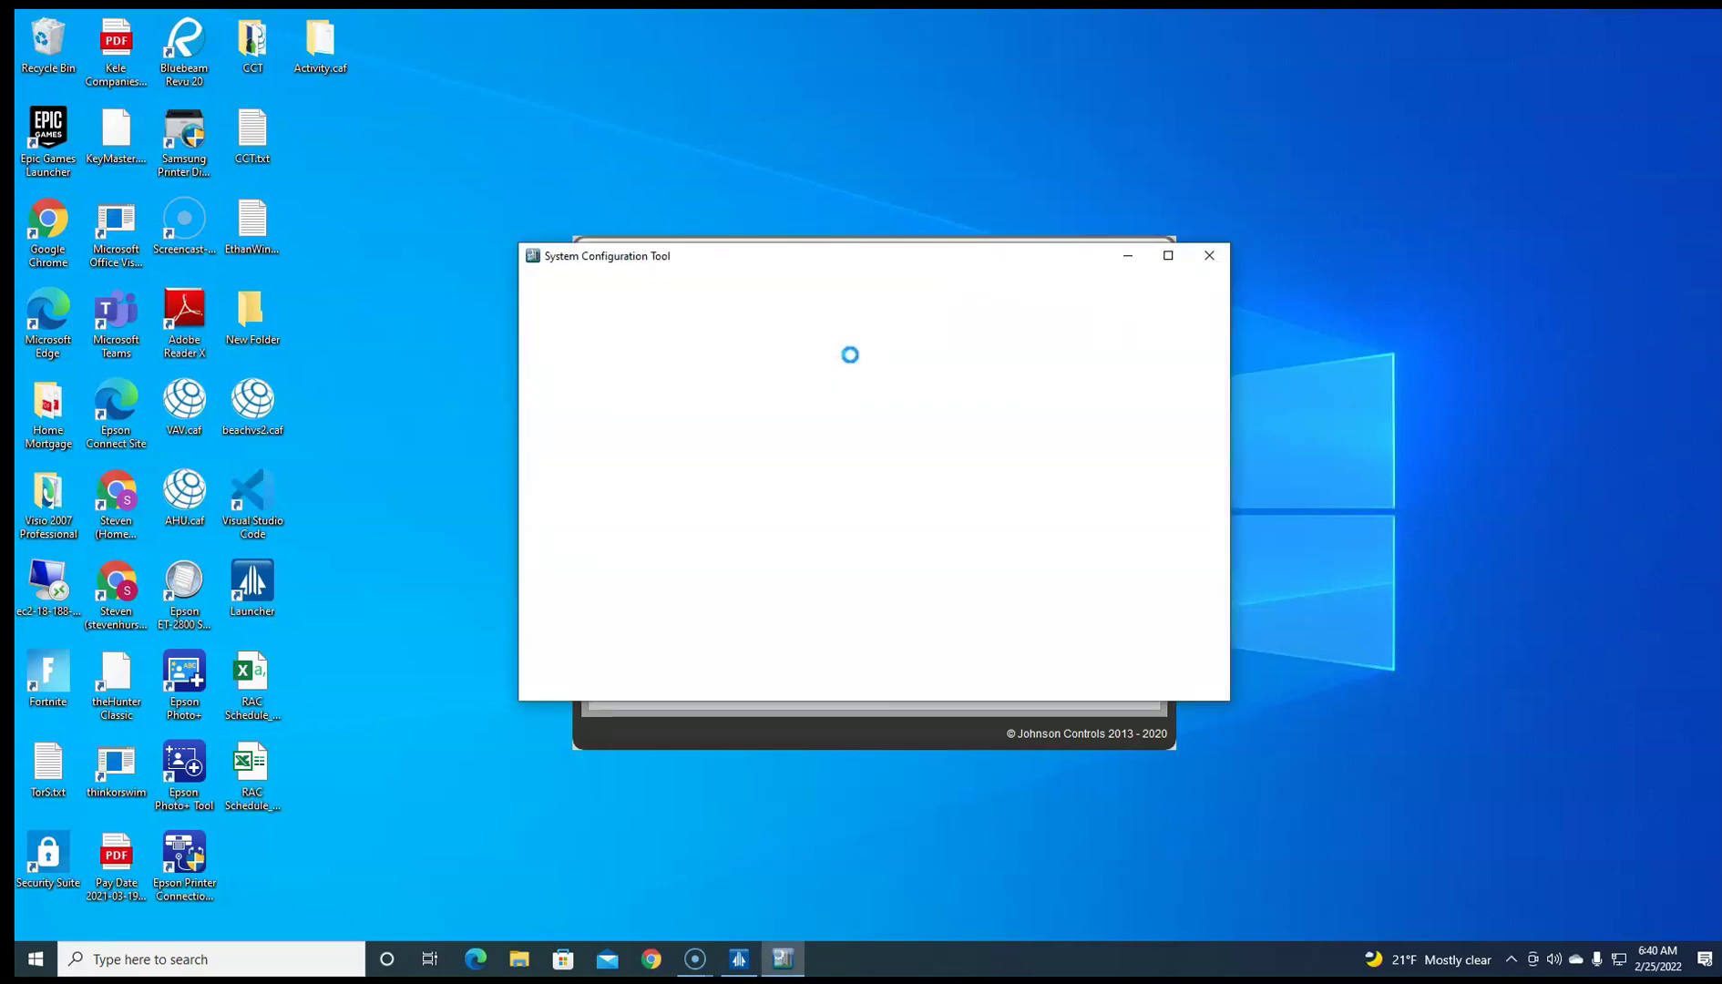
click(866, 371)
click(857, 479)
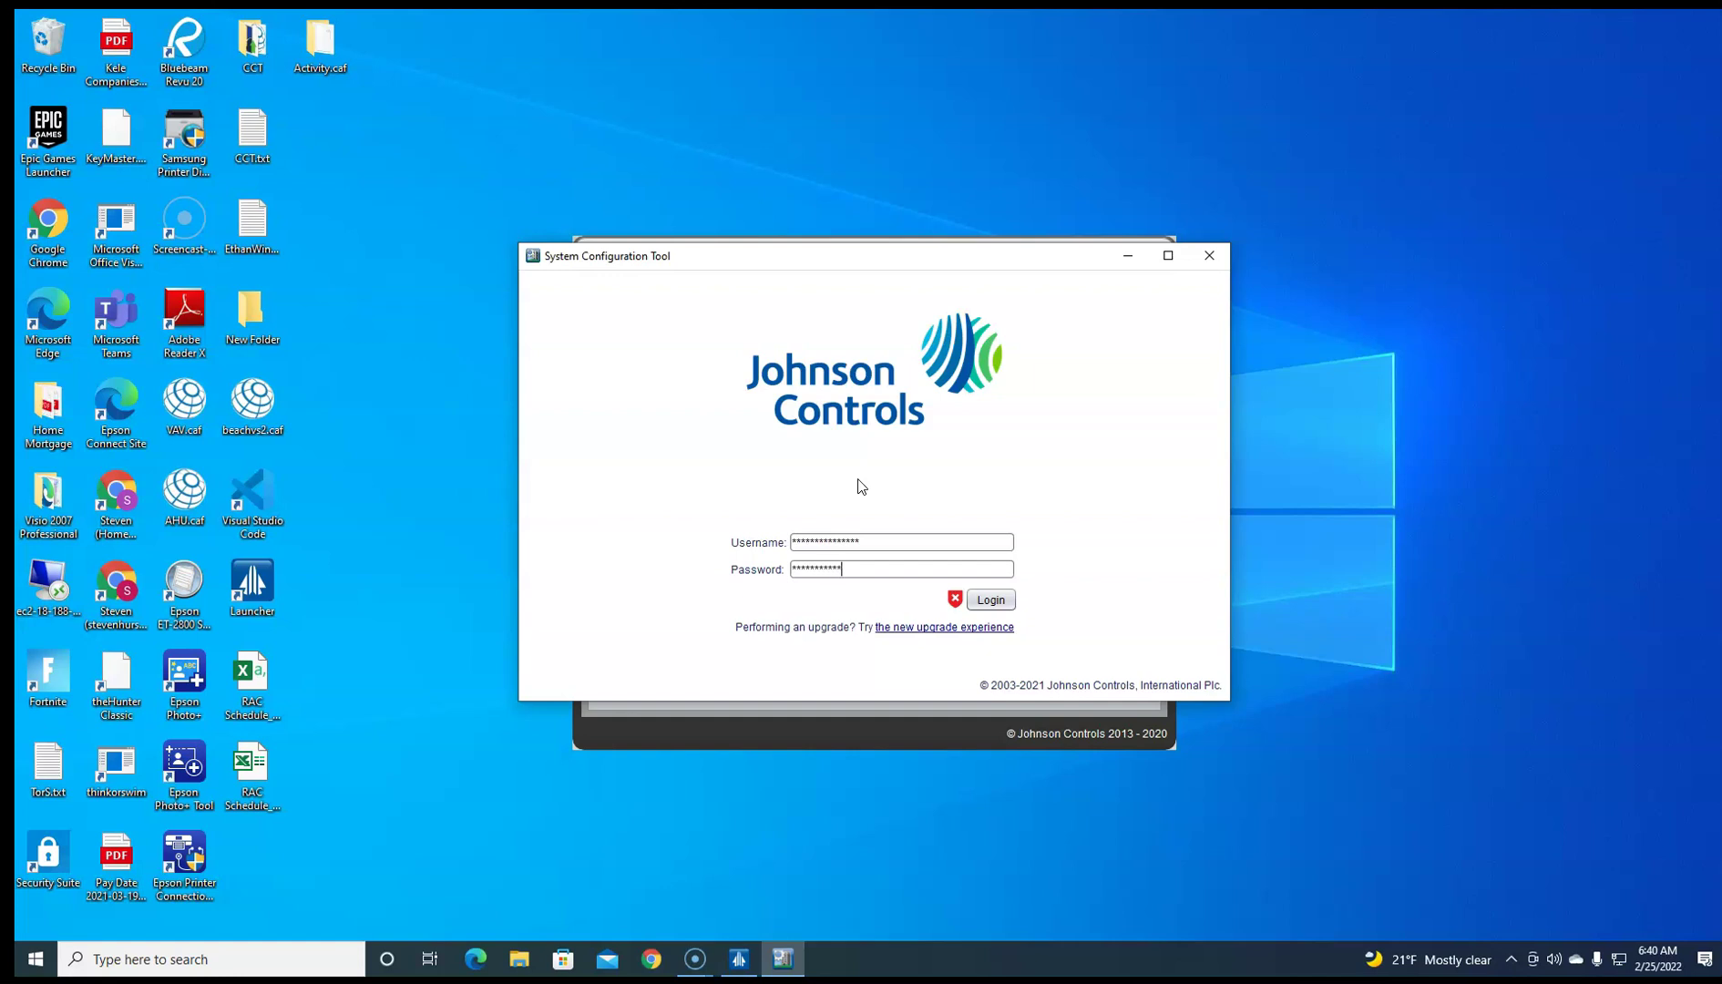
click(991, 600)
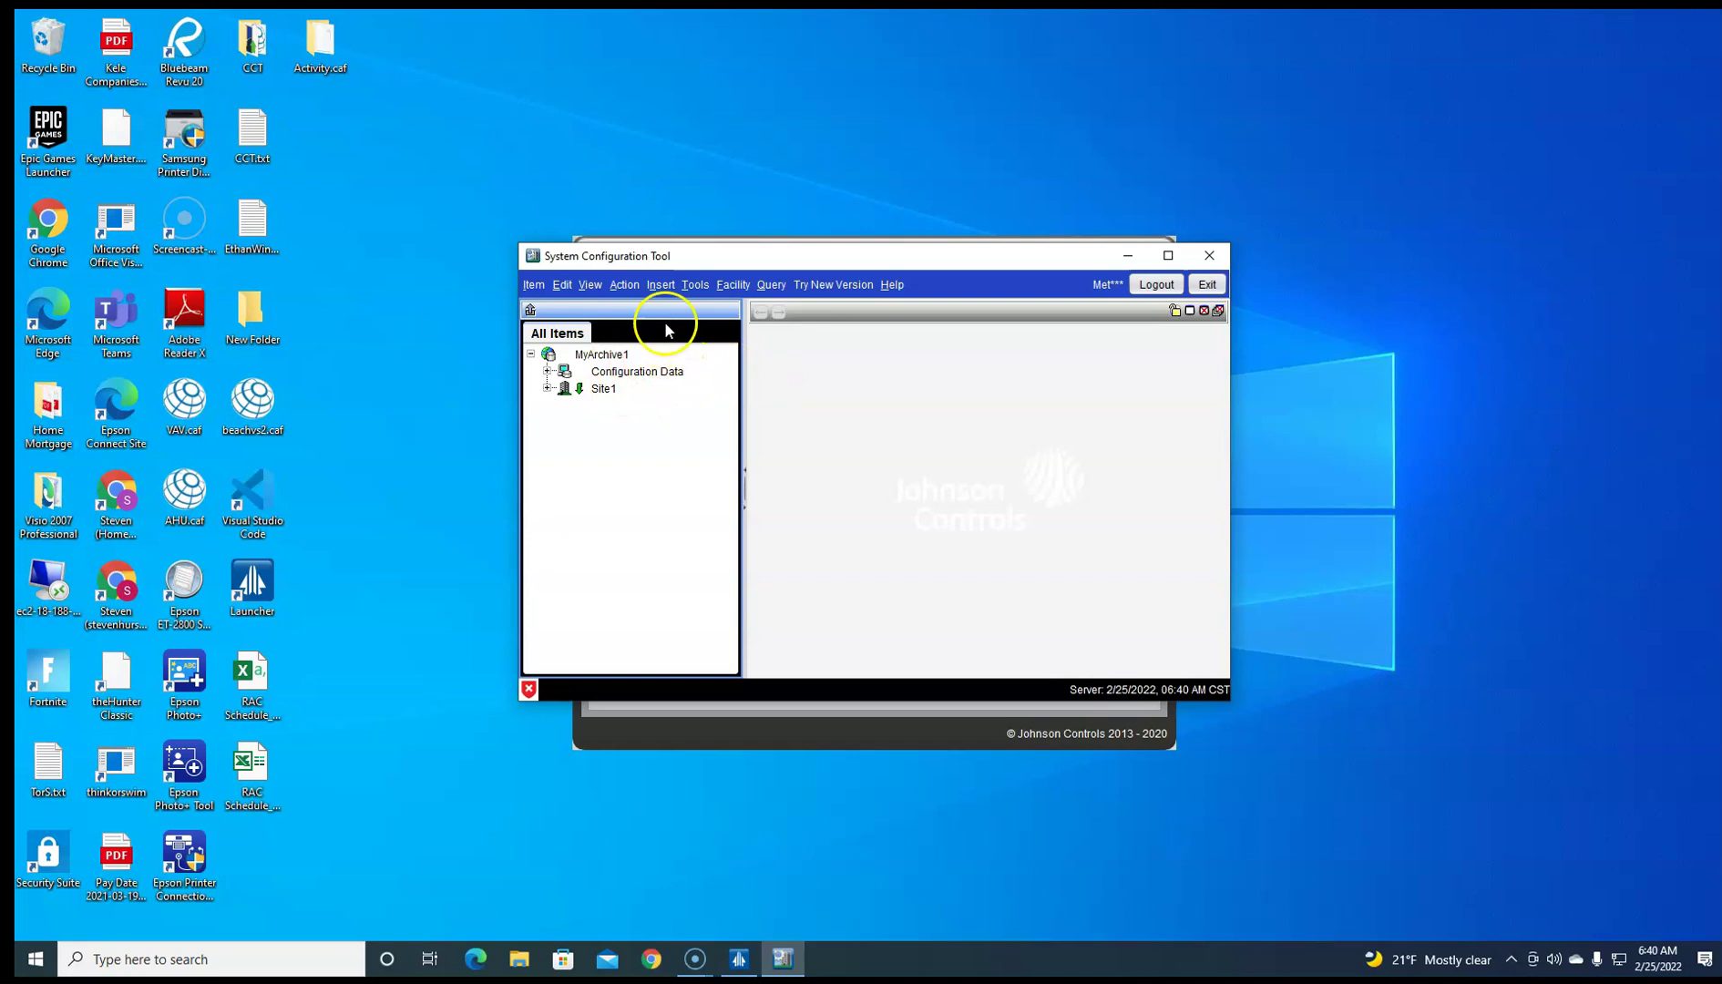
click(698, 286)
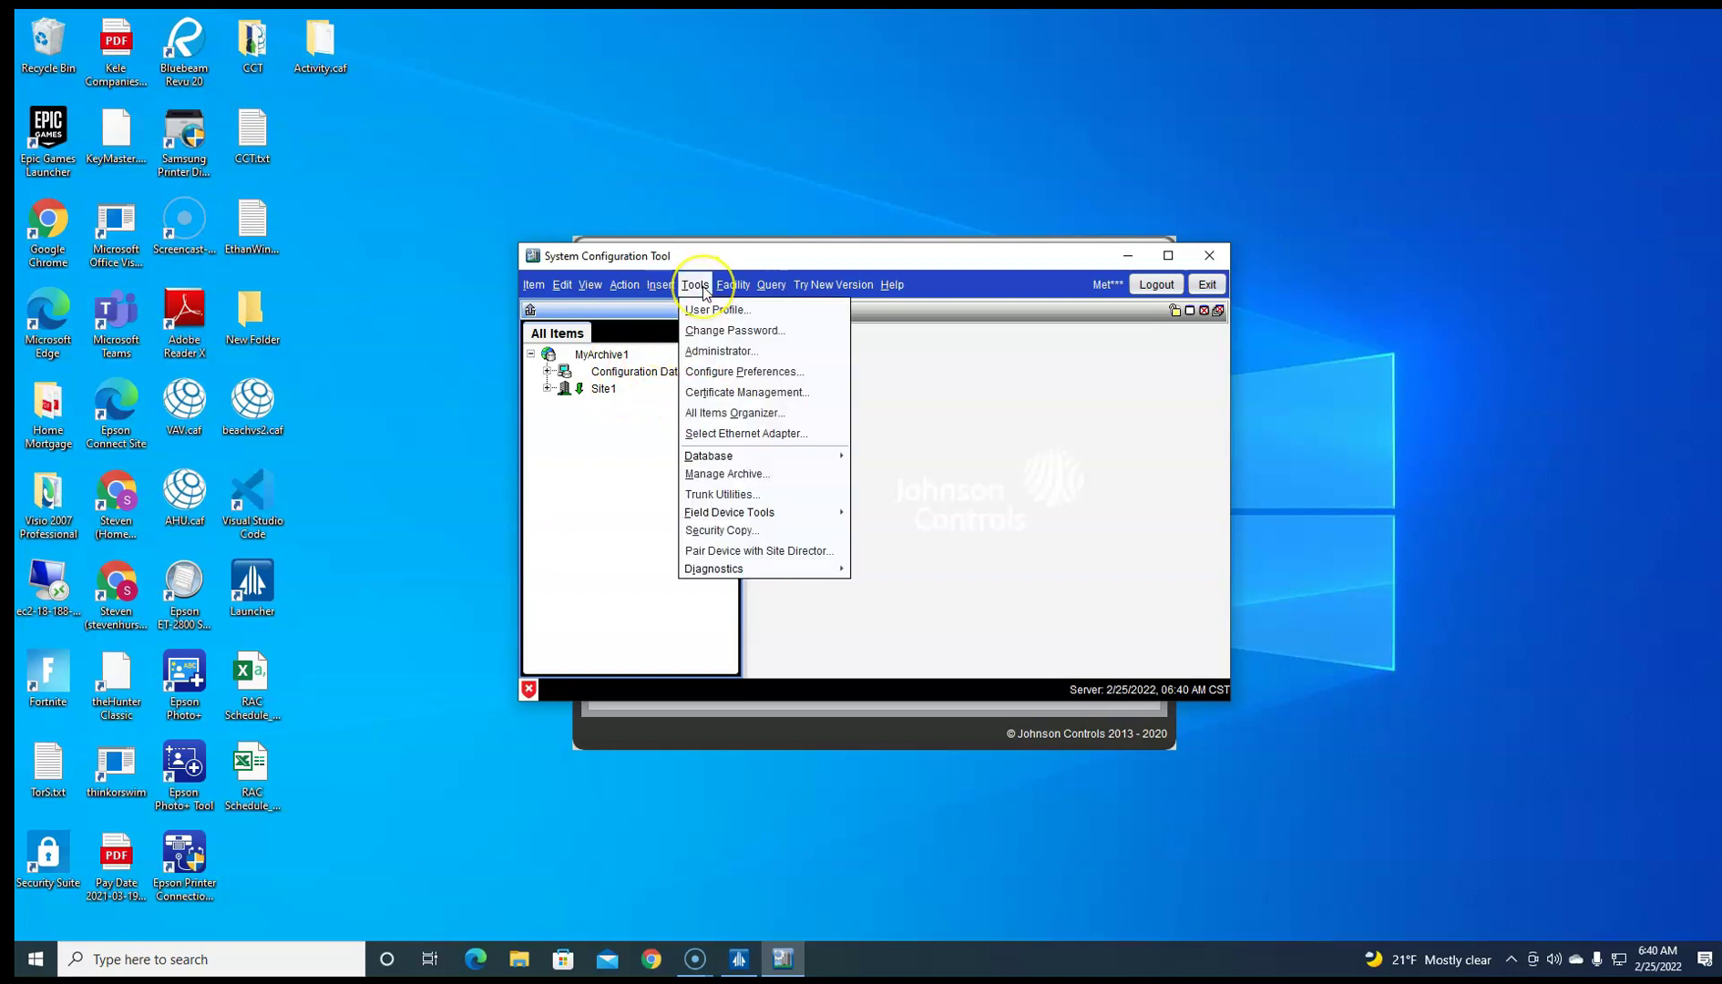
click(740, 352)
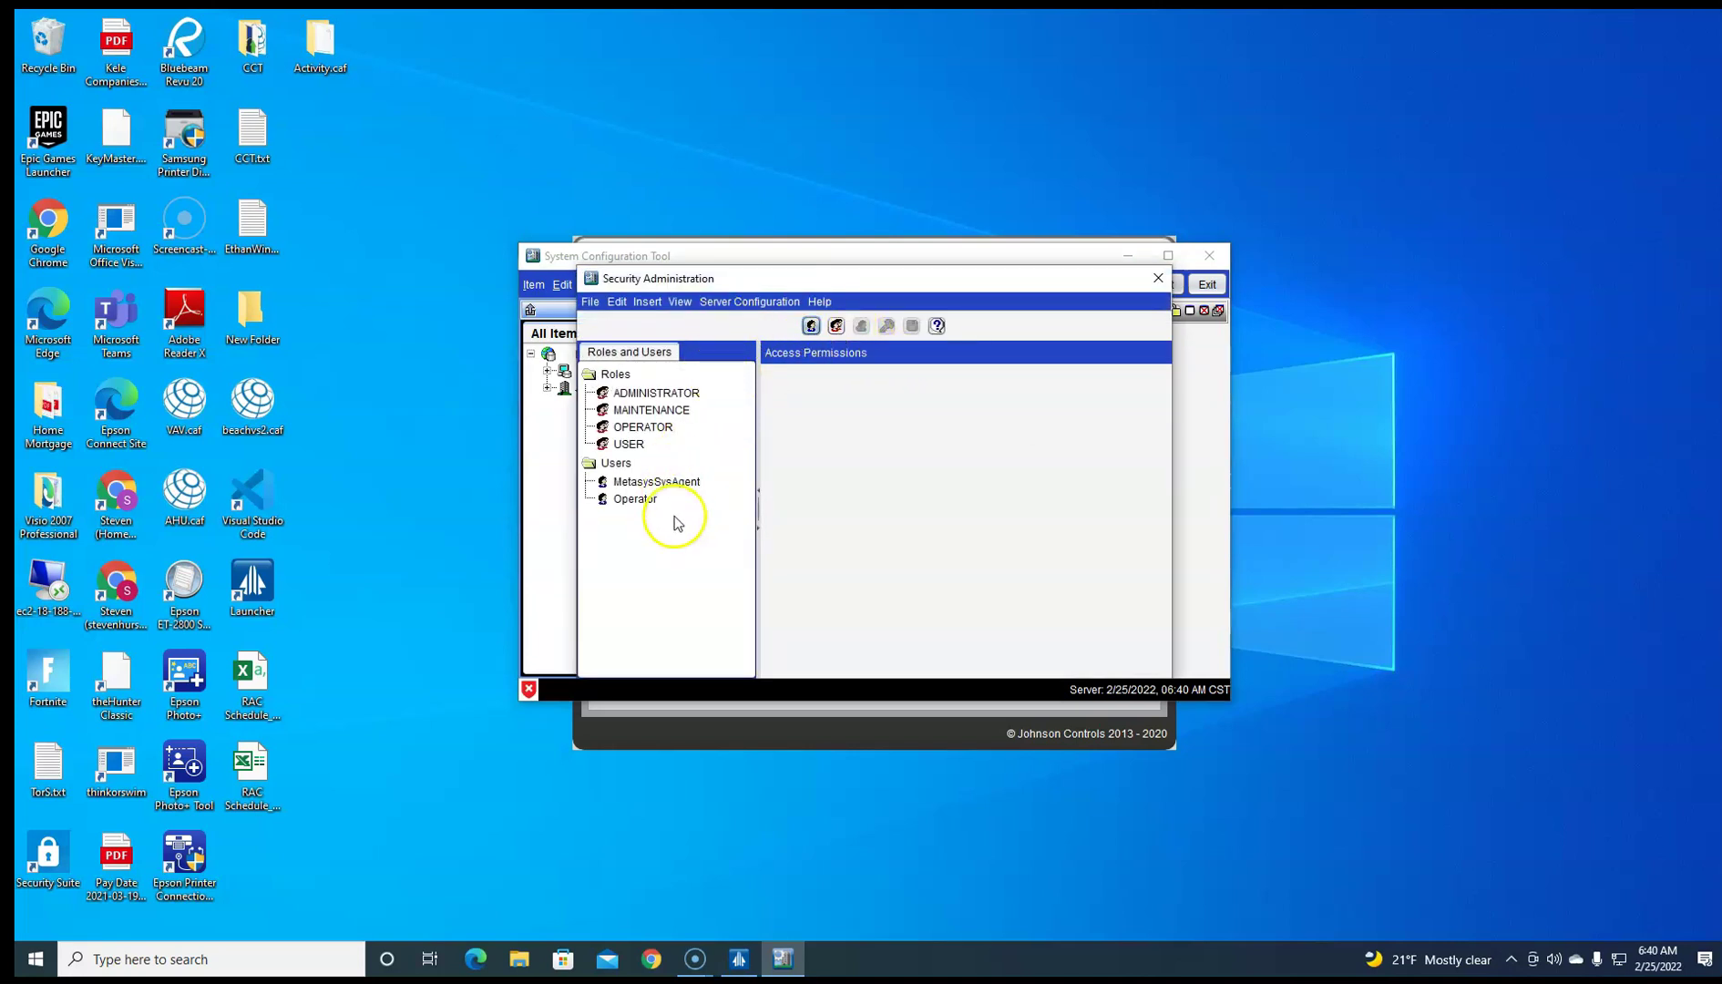
click(811, 326)
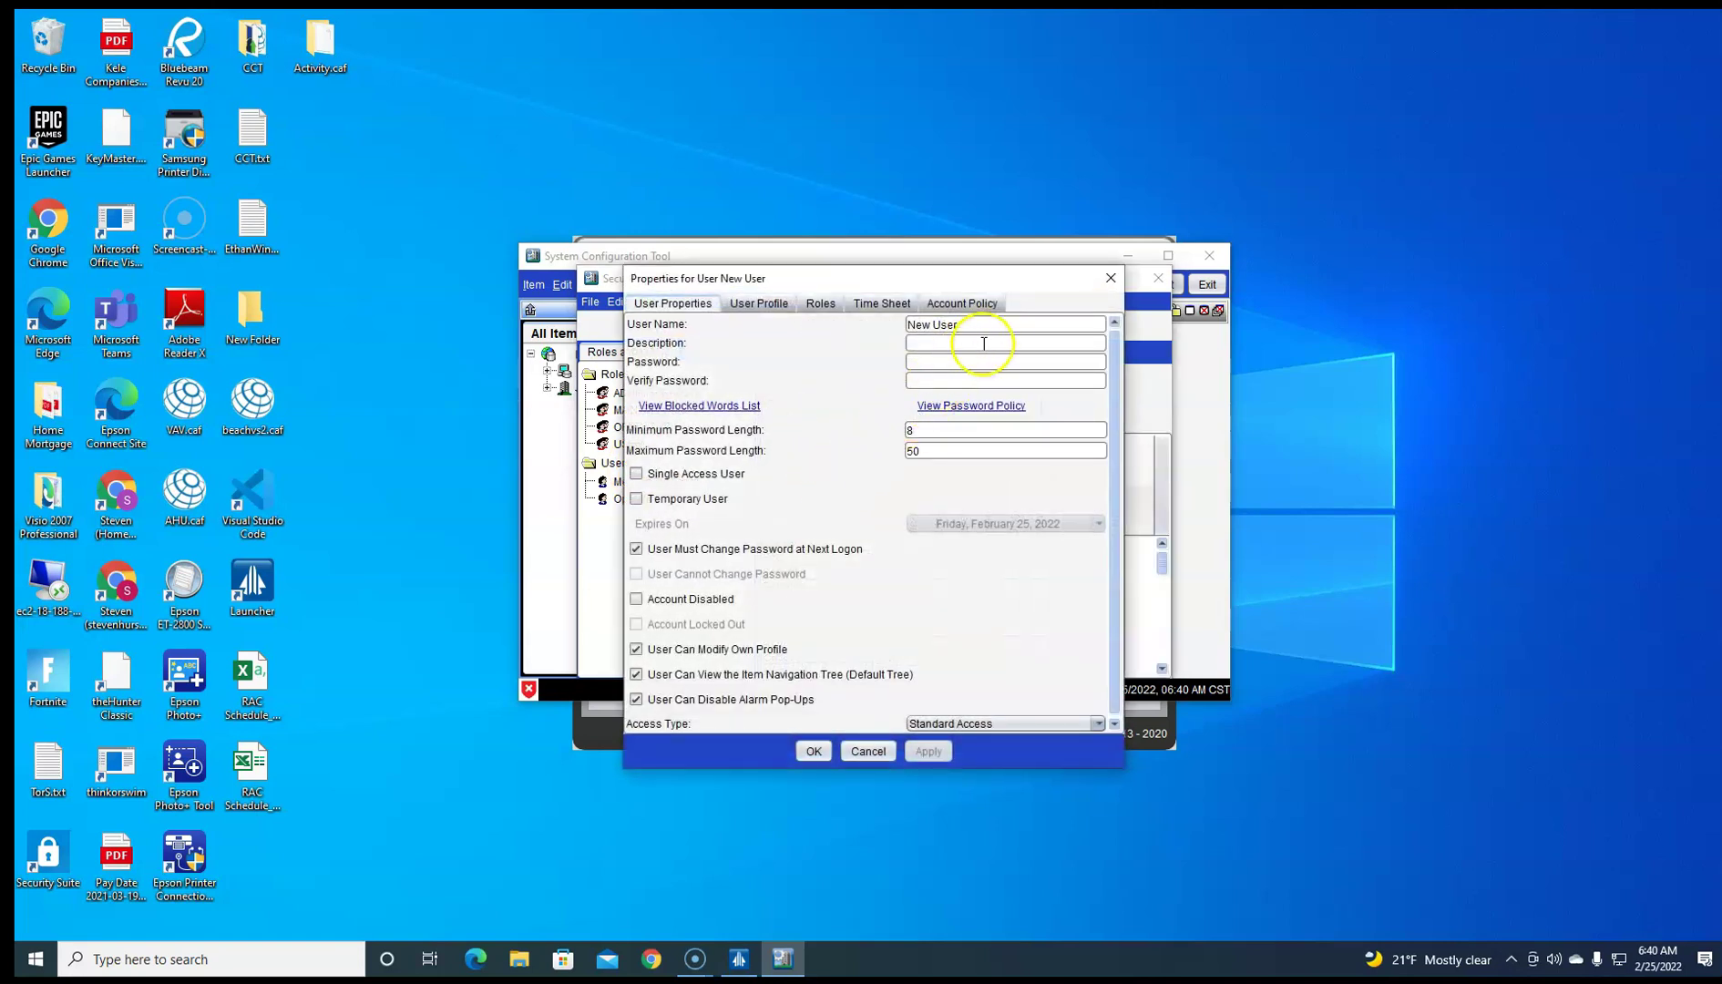
drag(988, 331, 893, 331)
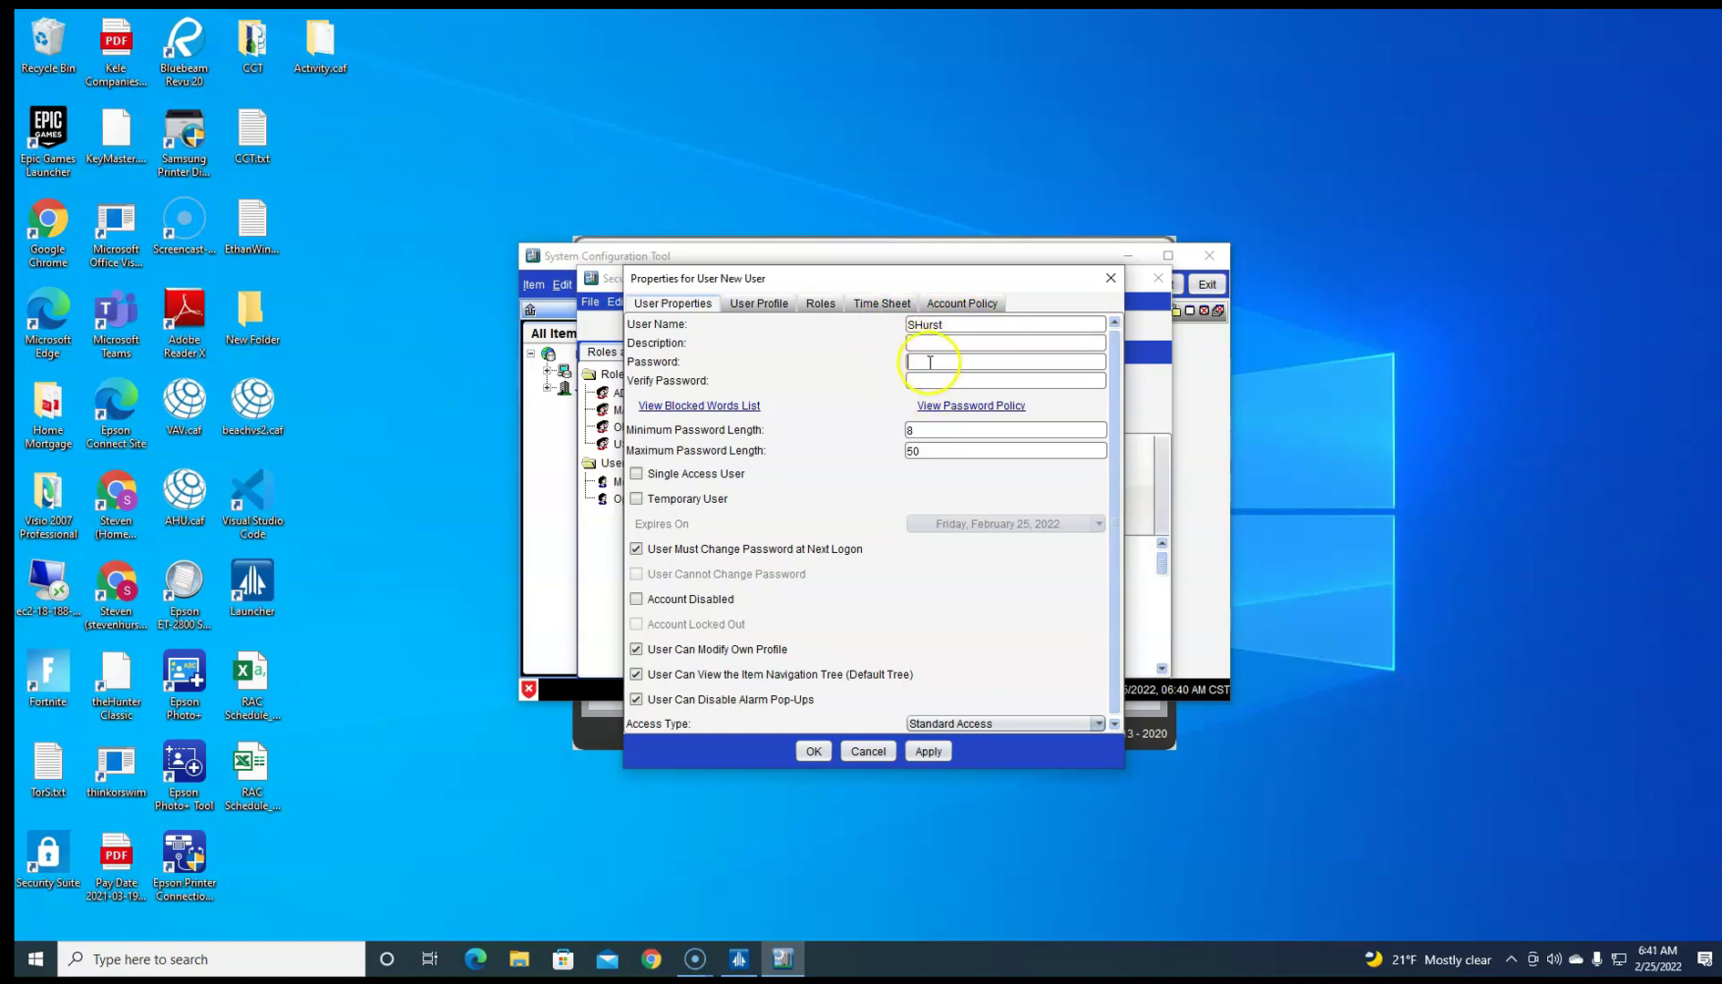
click(987, 409)
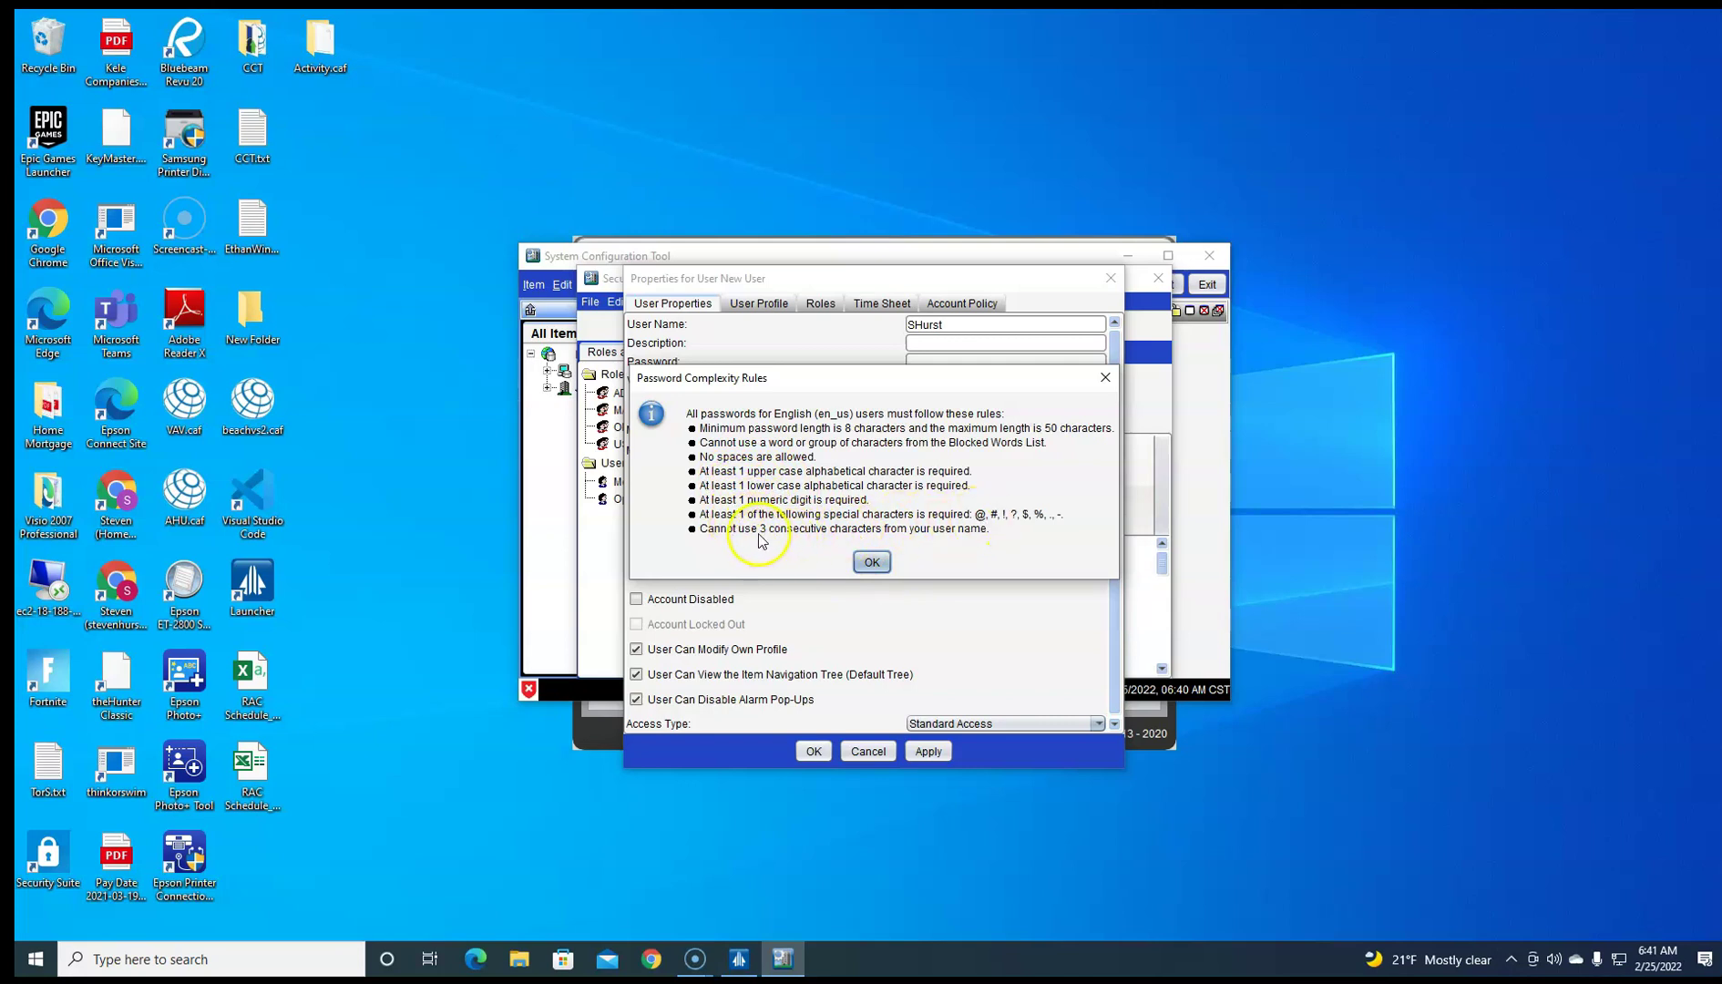
click(872, 562)
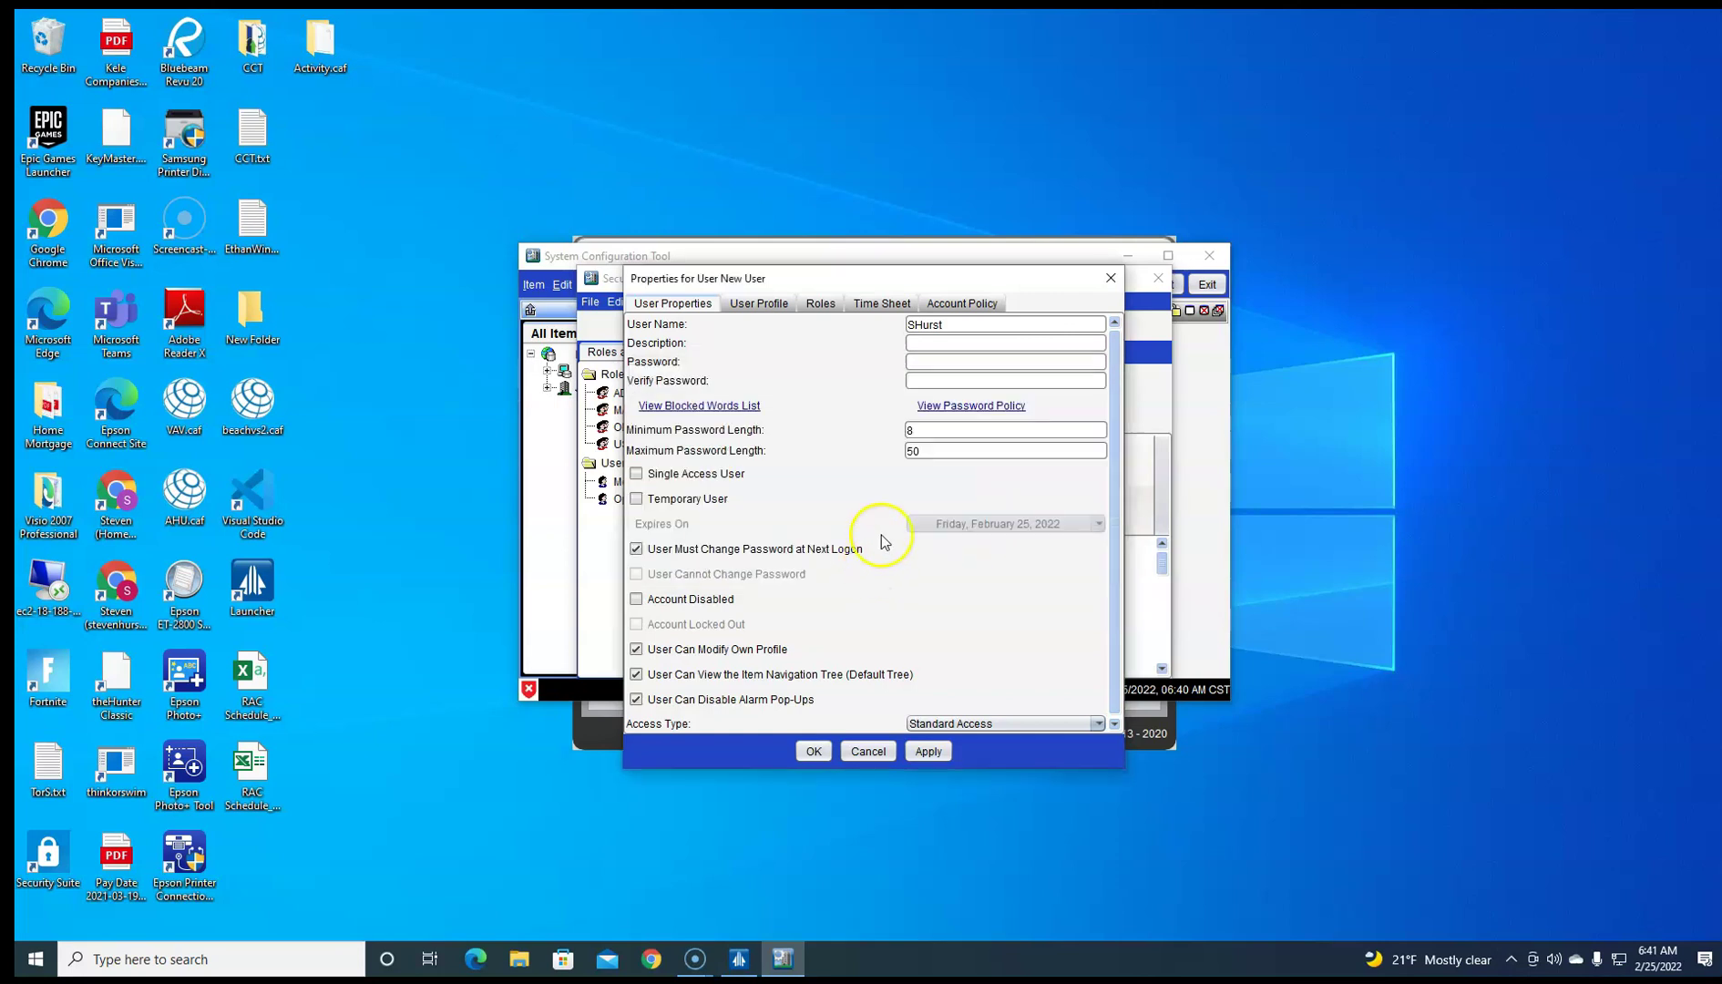
click(740, 408)
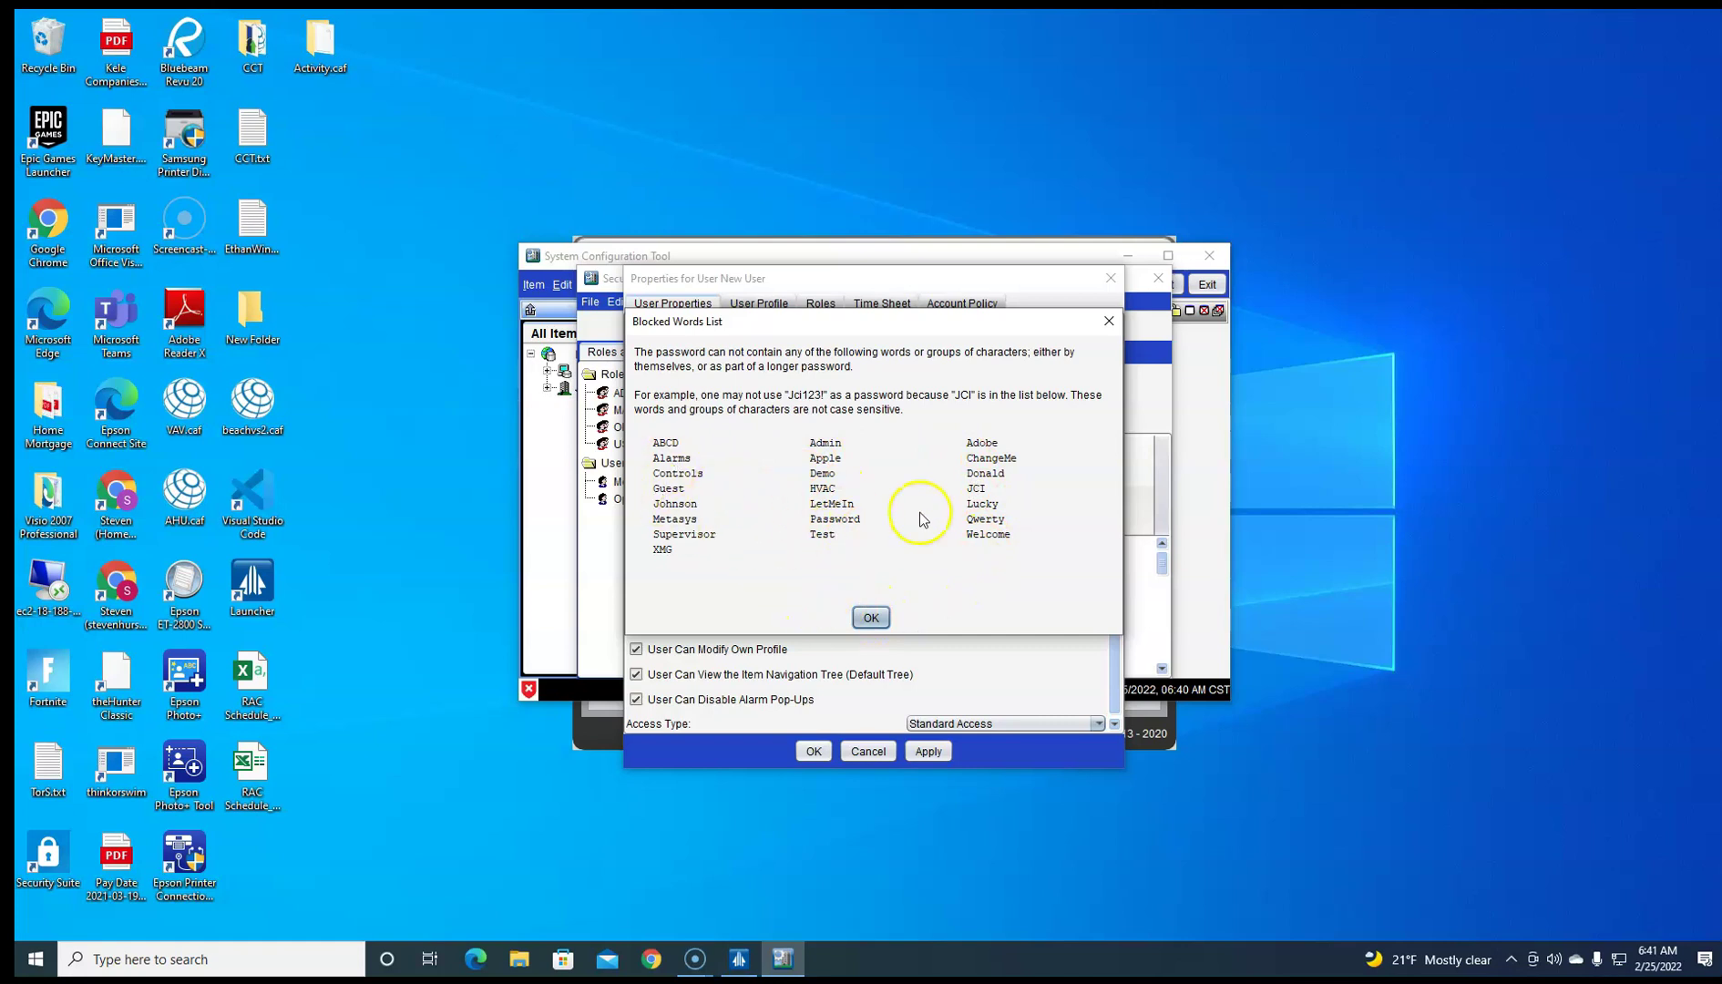
click(870, 617)
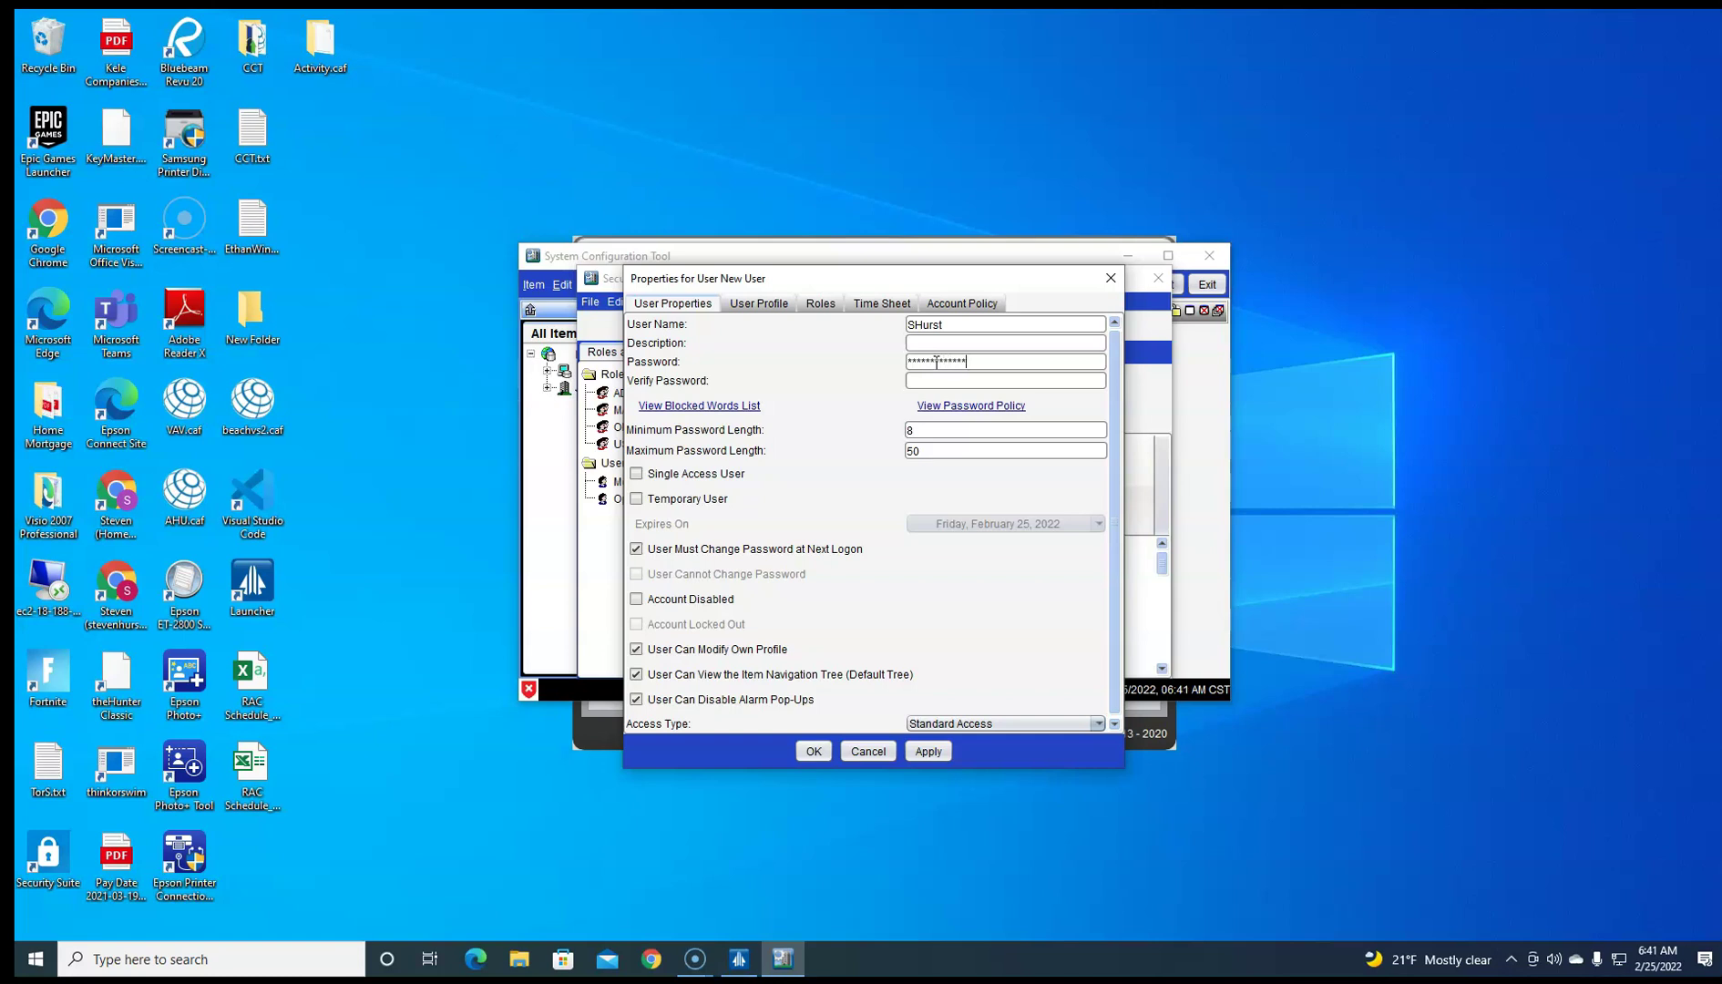
click(950, 379)
click(778, 303)
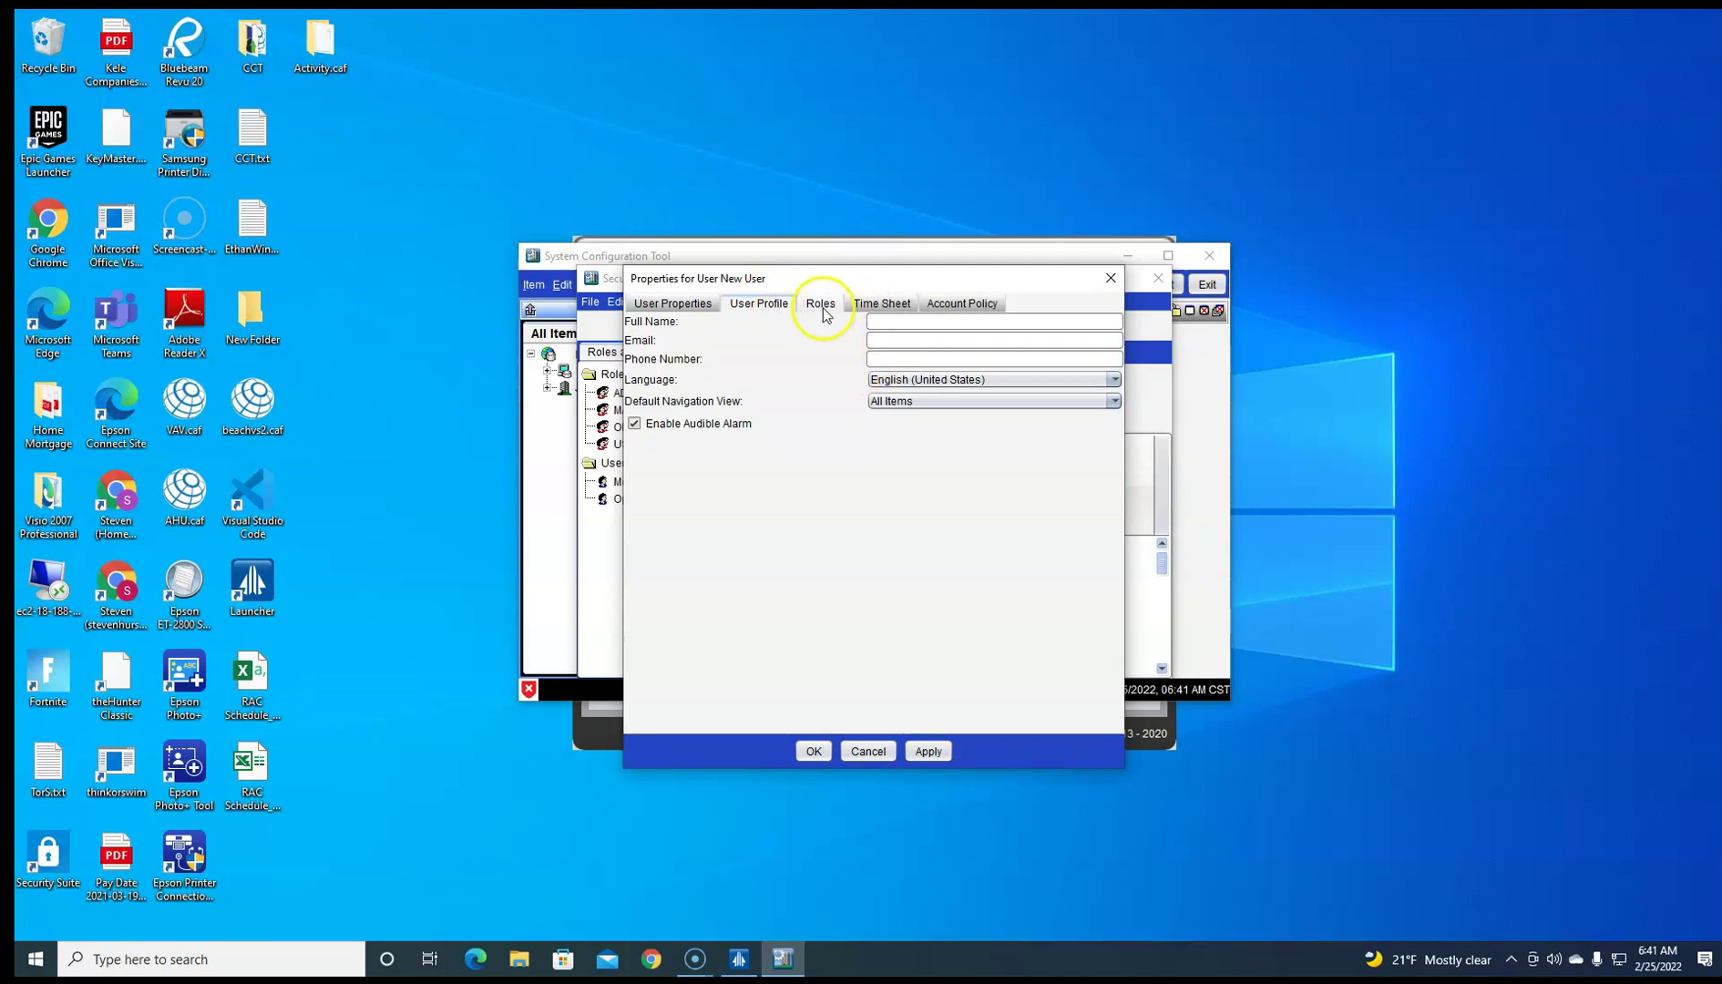
click(820, 306)
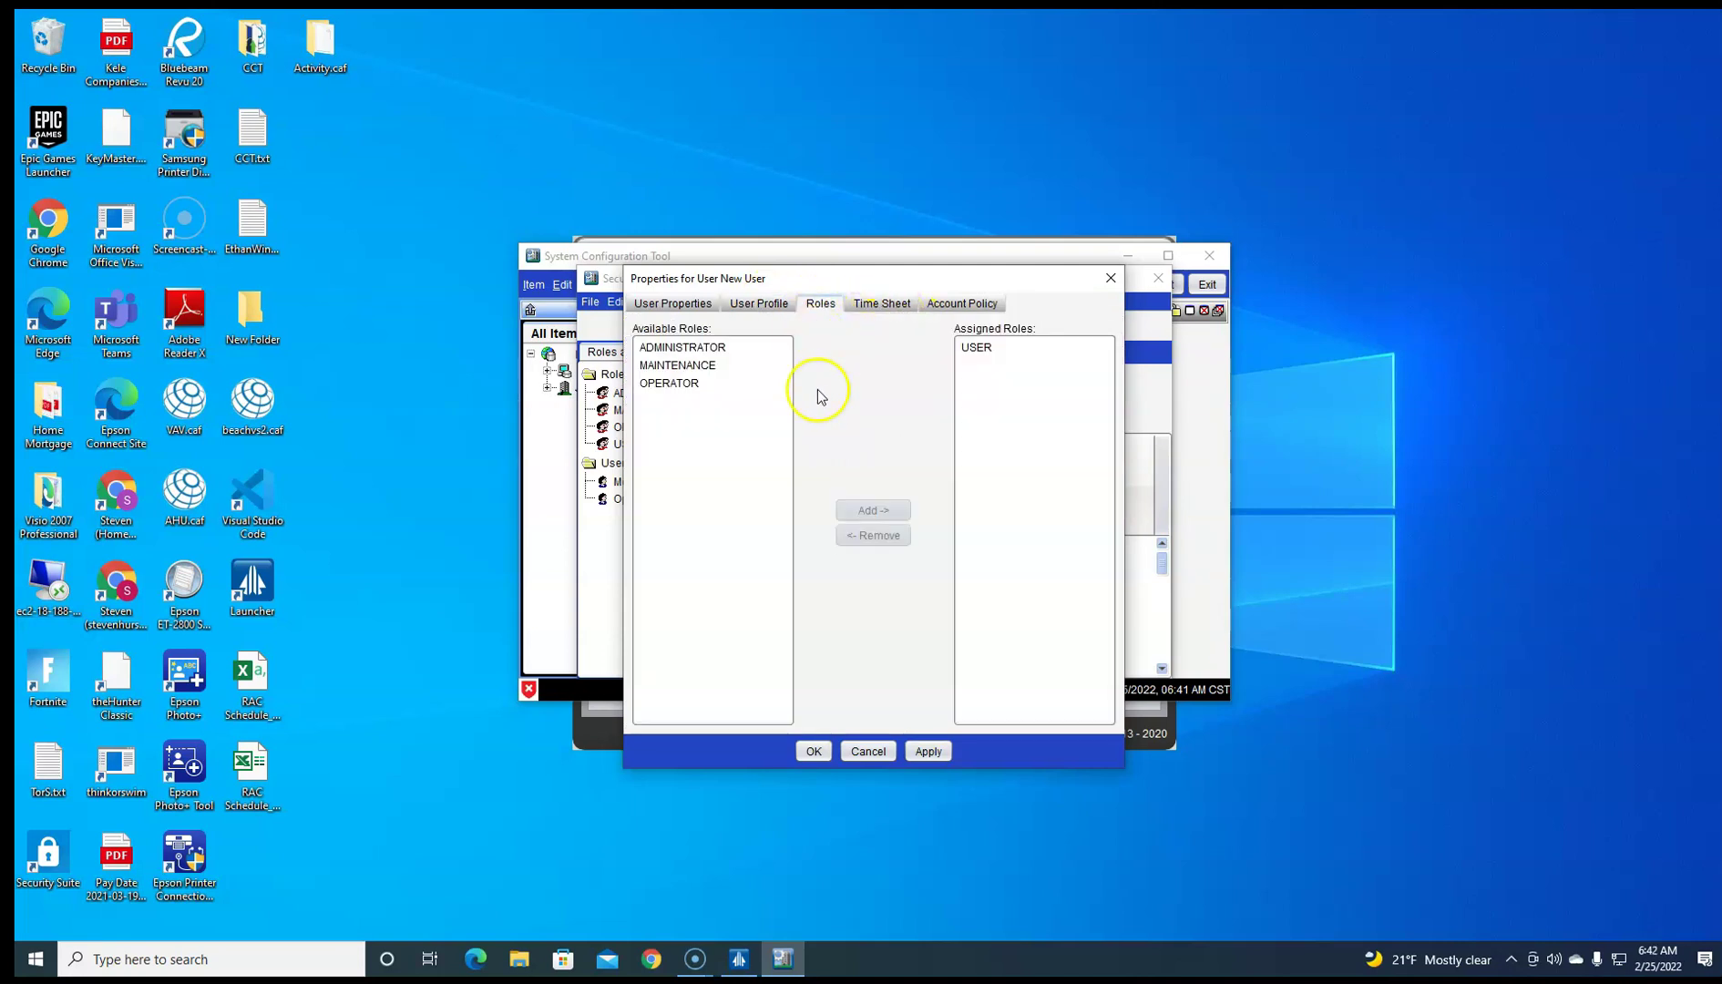
click(692, 348)
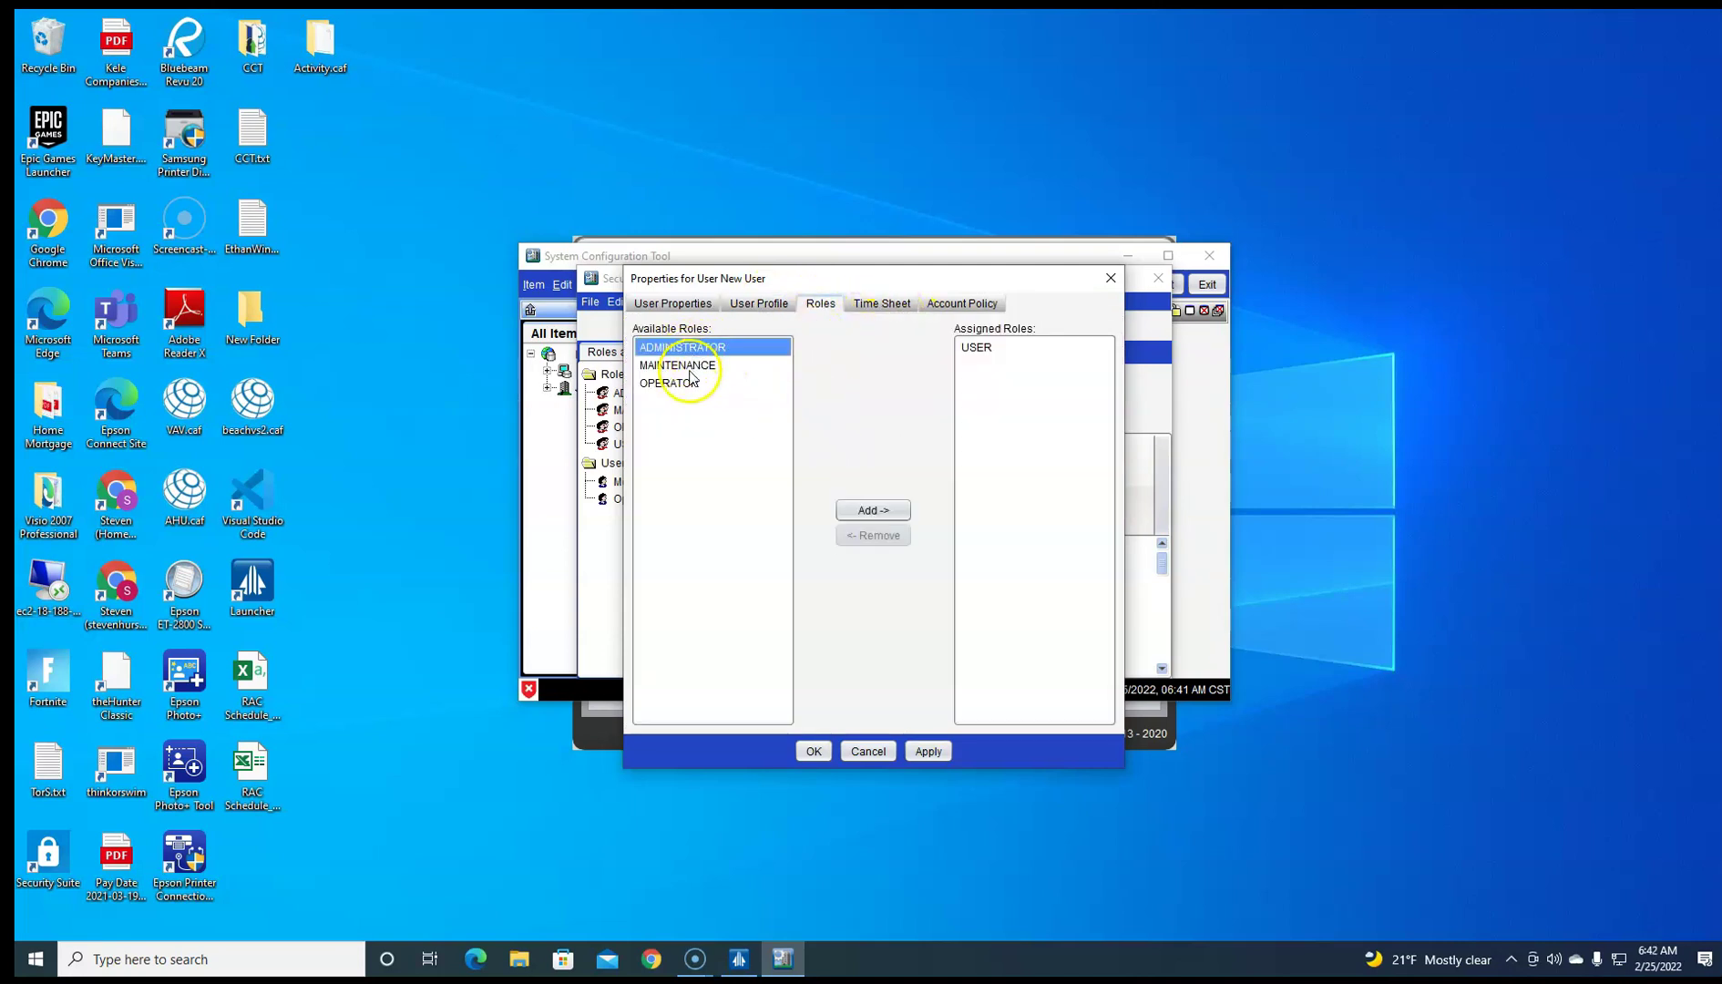
click(868, 512)
click(701, 349)
click(873, 511)
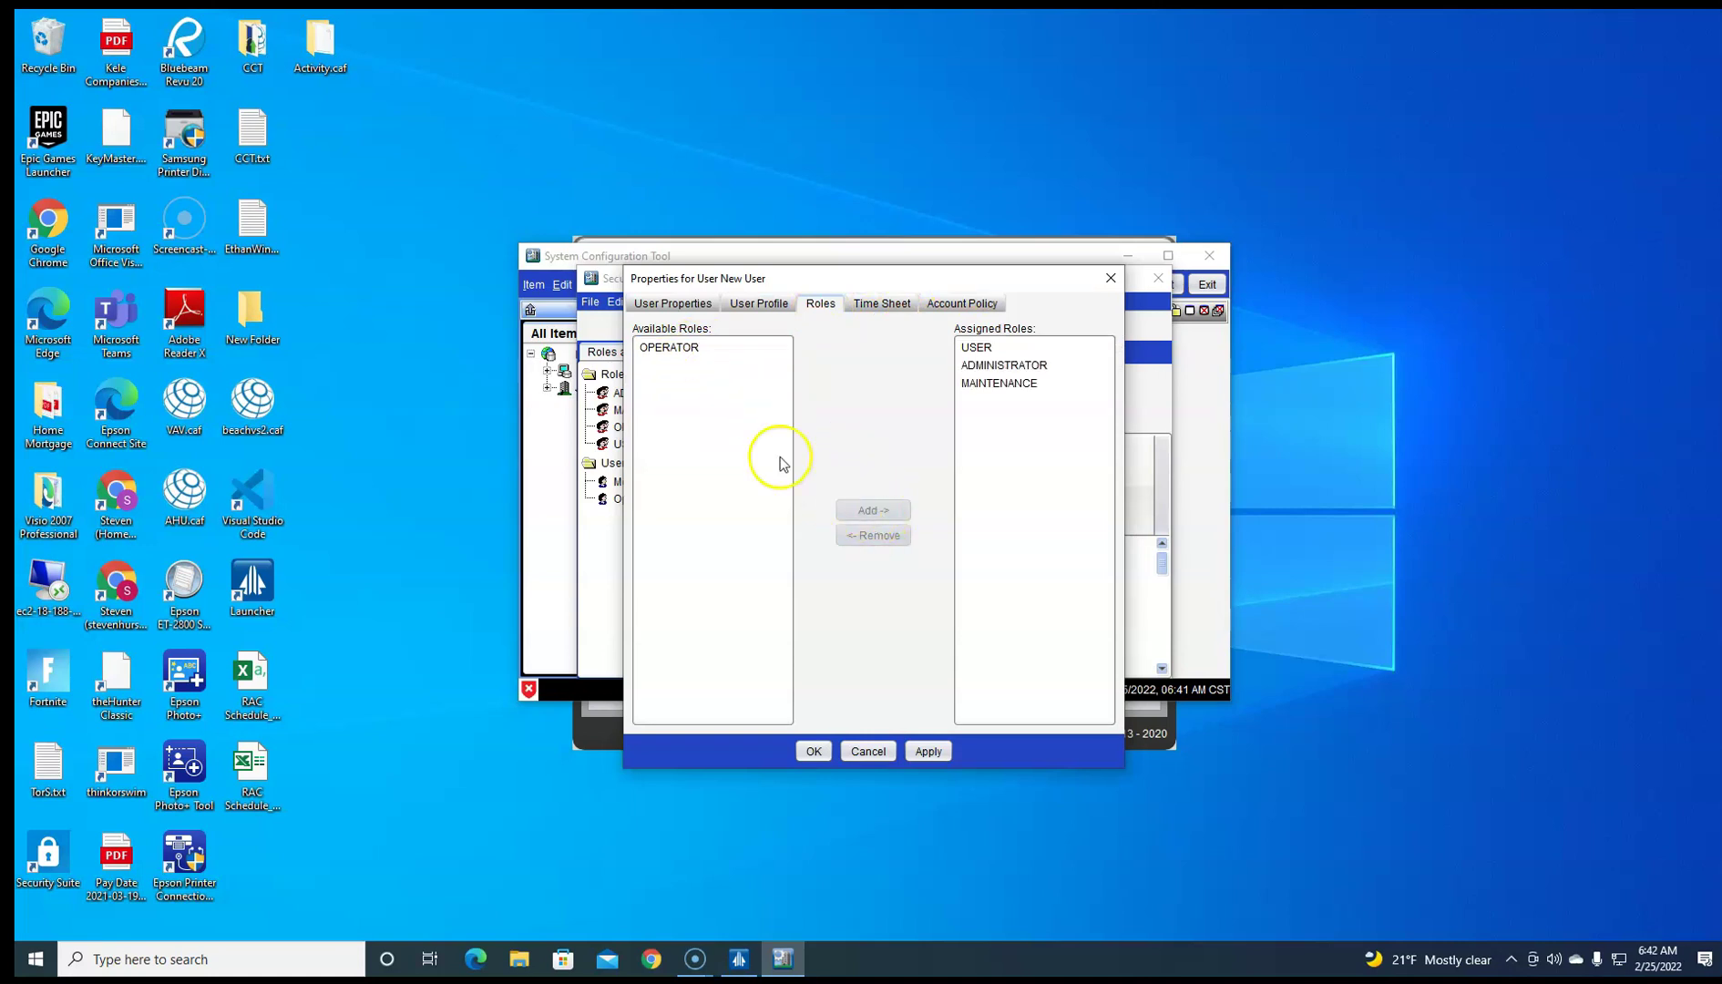
click(697, 348)
click(873, 510)
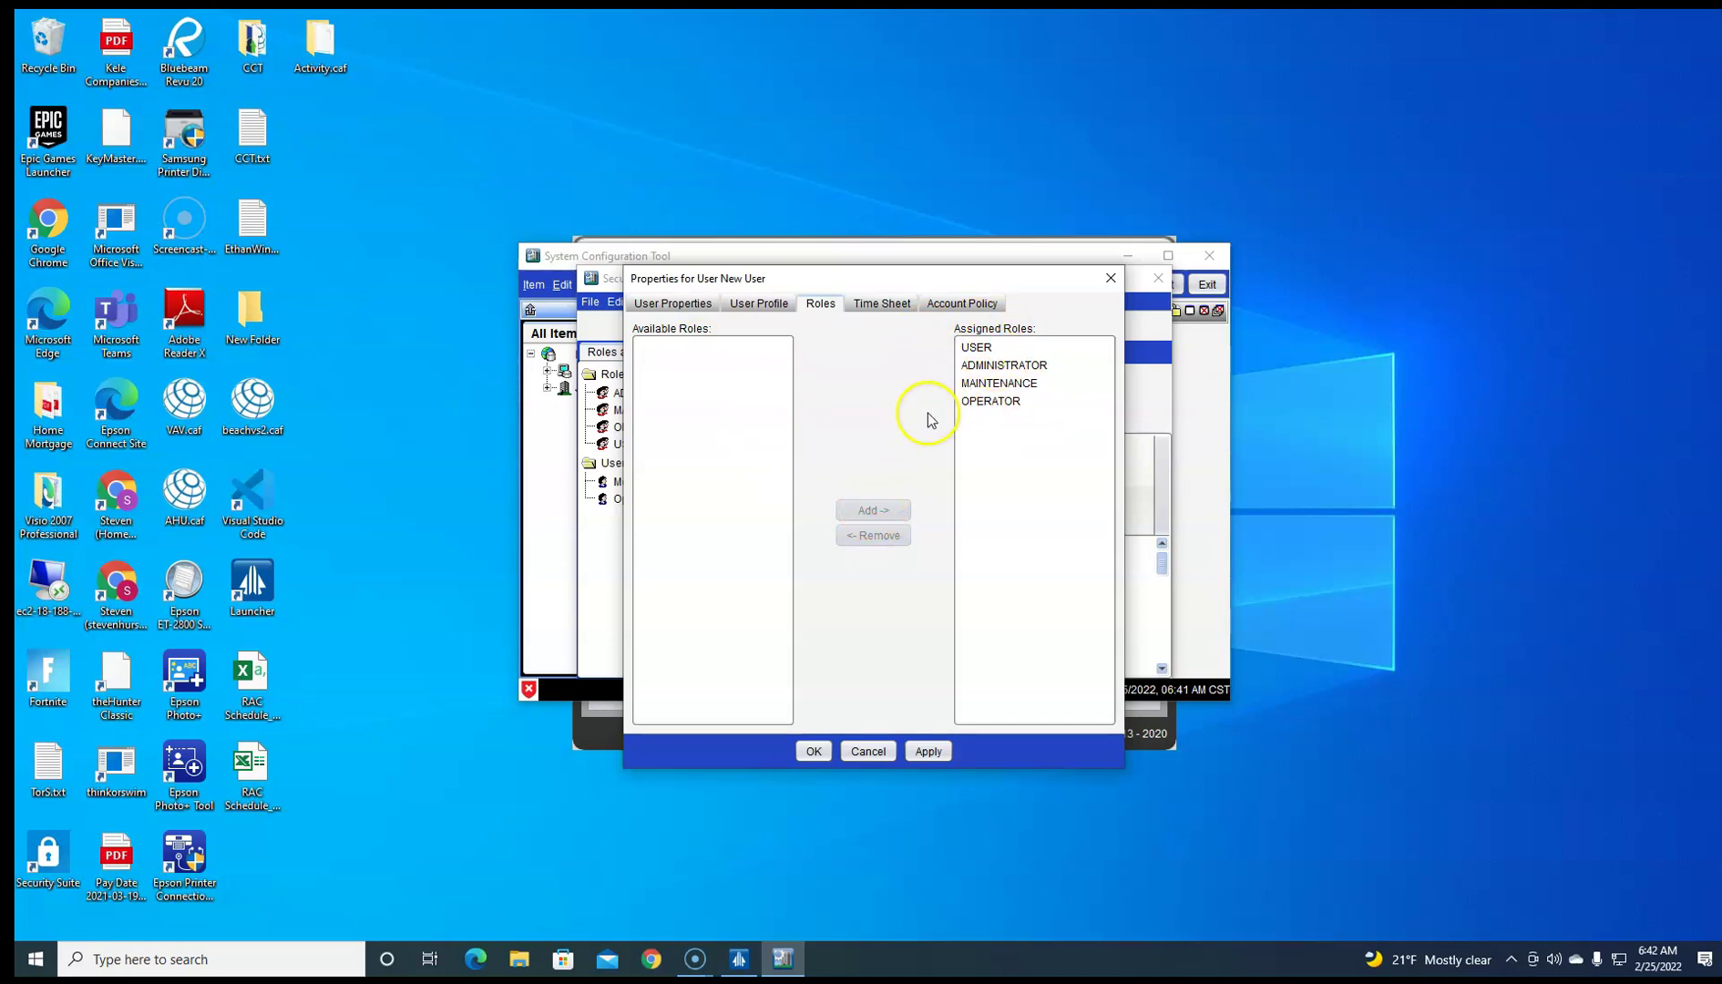
click(962, 304)
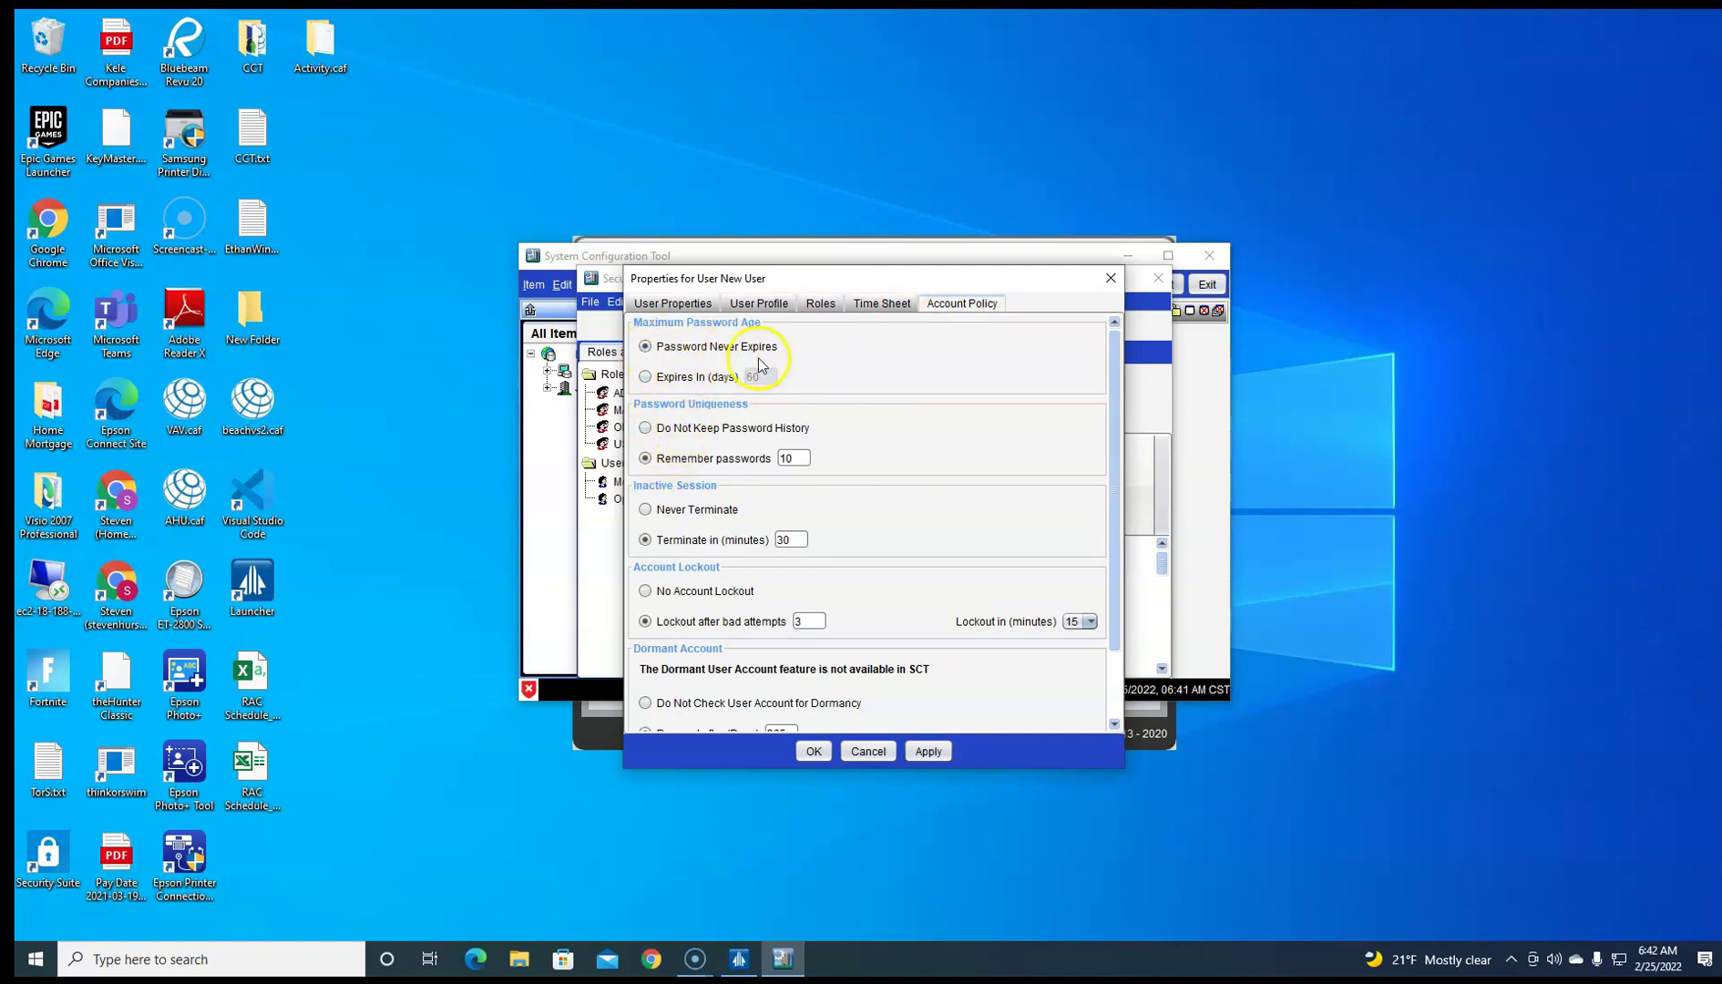
Step: Set Do Not Keep Password History, Never Terminate, No Account Lockout and no dormancy check
click(676, 430)
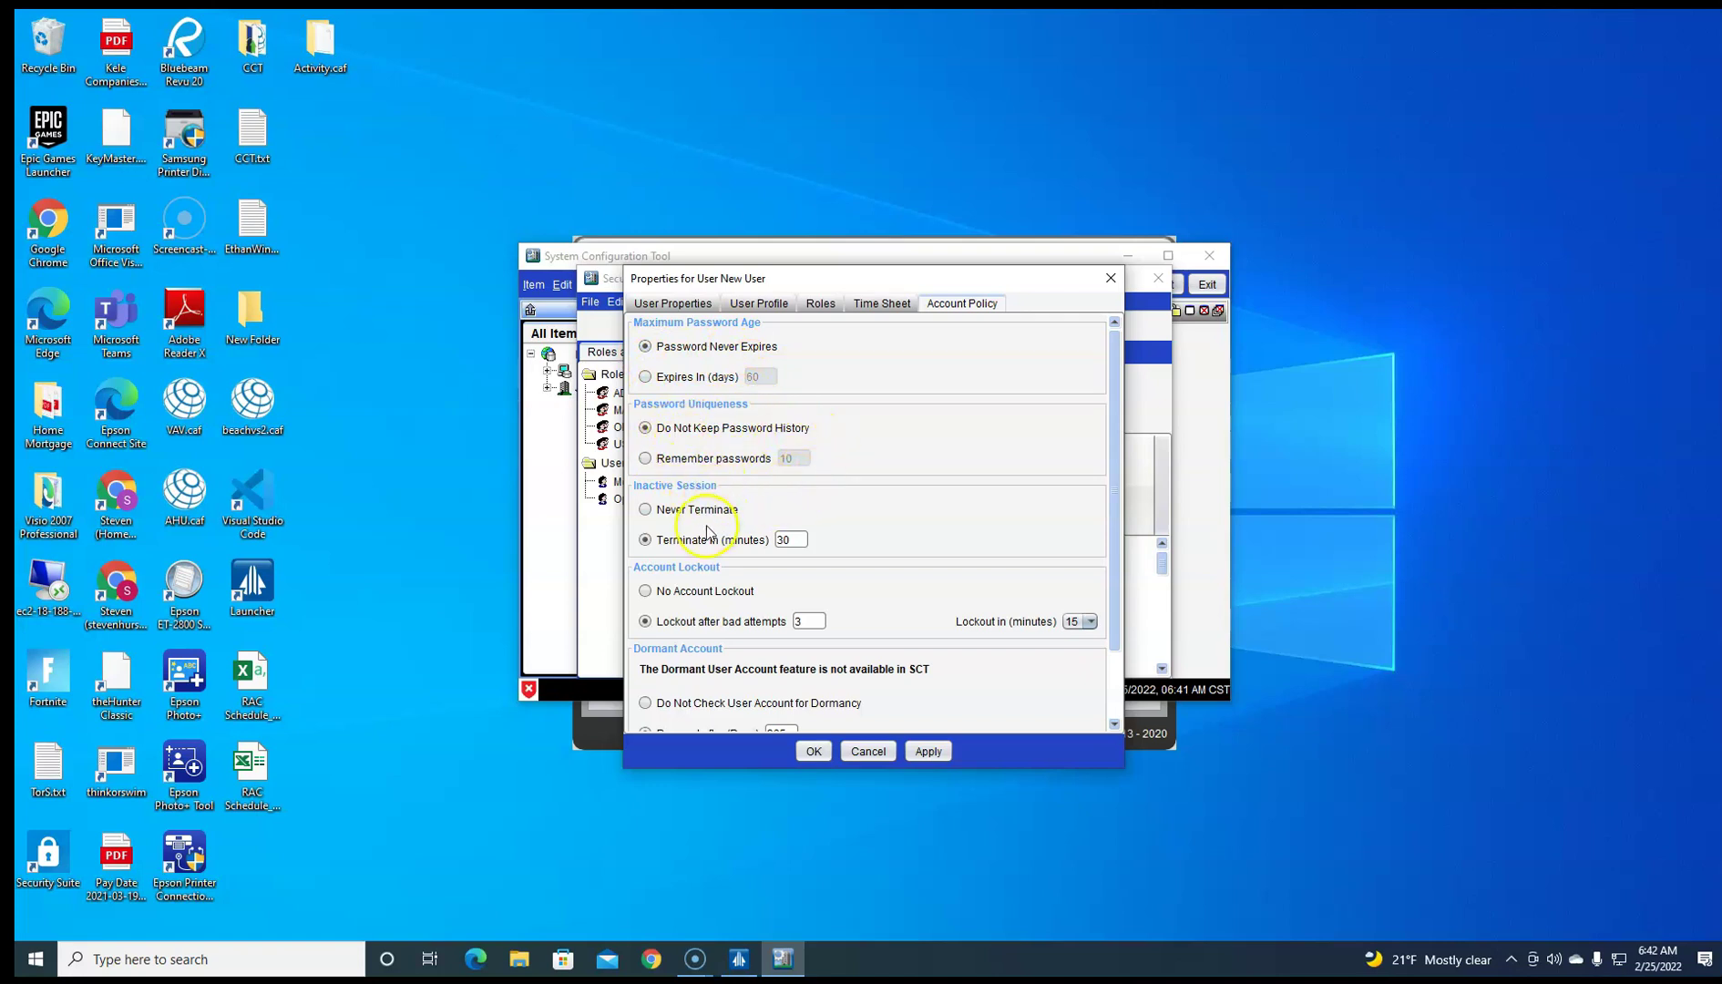
click(694, 510)
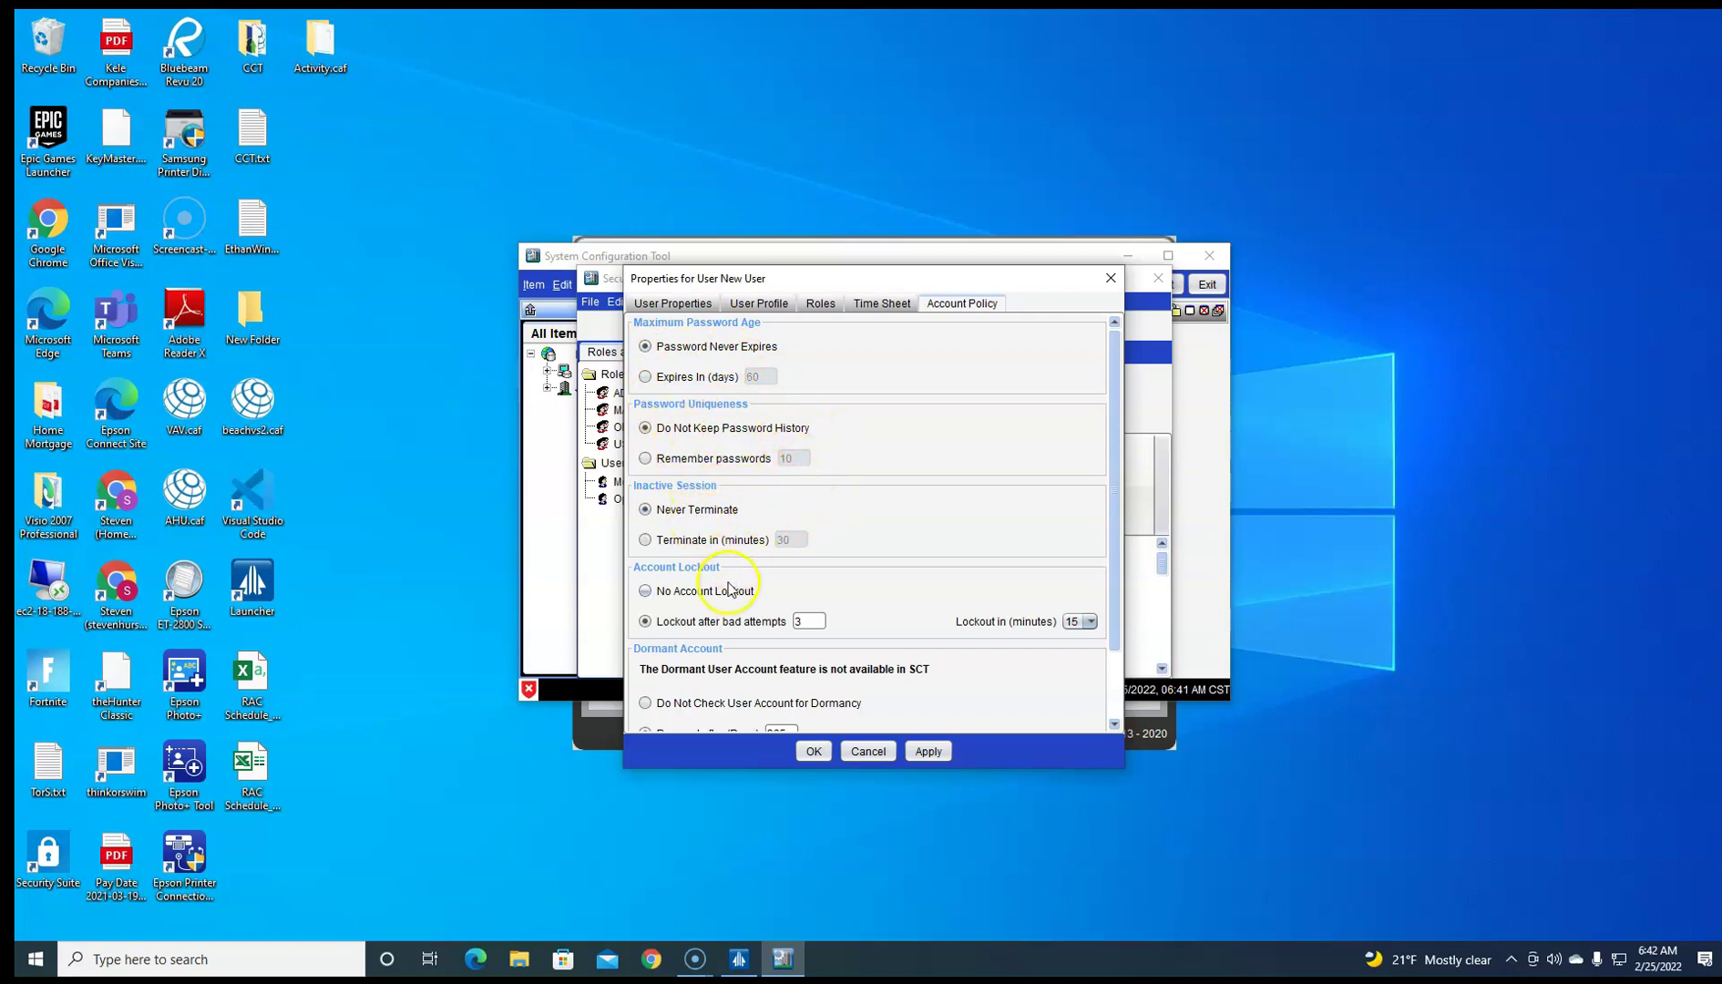
click(652, 540)
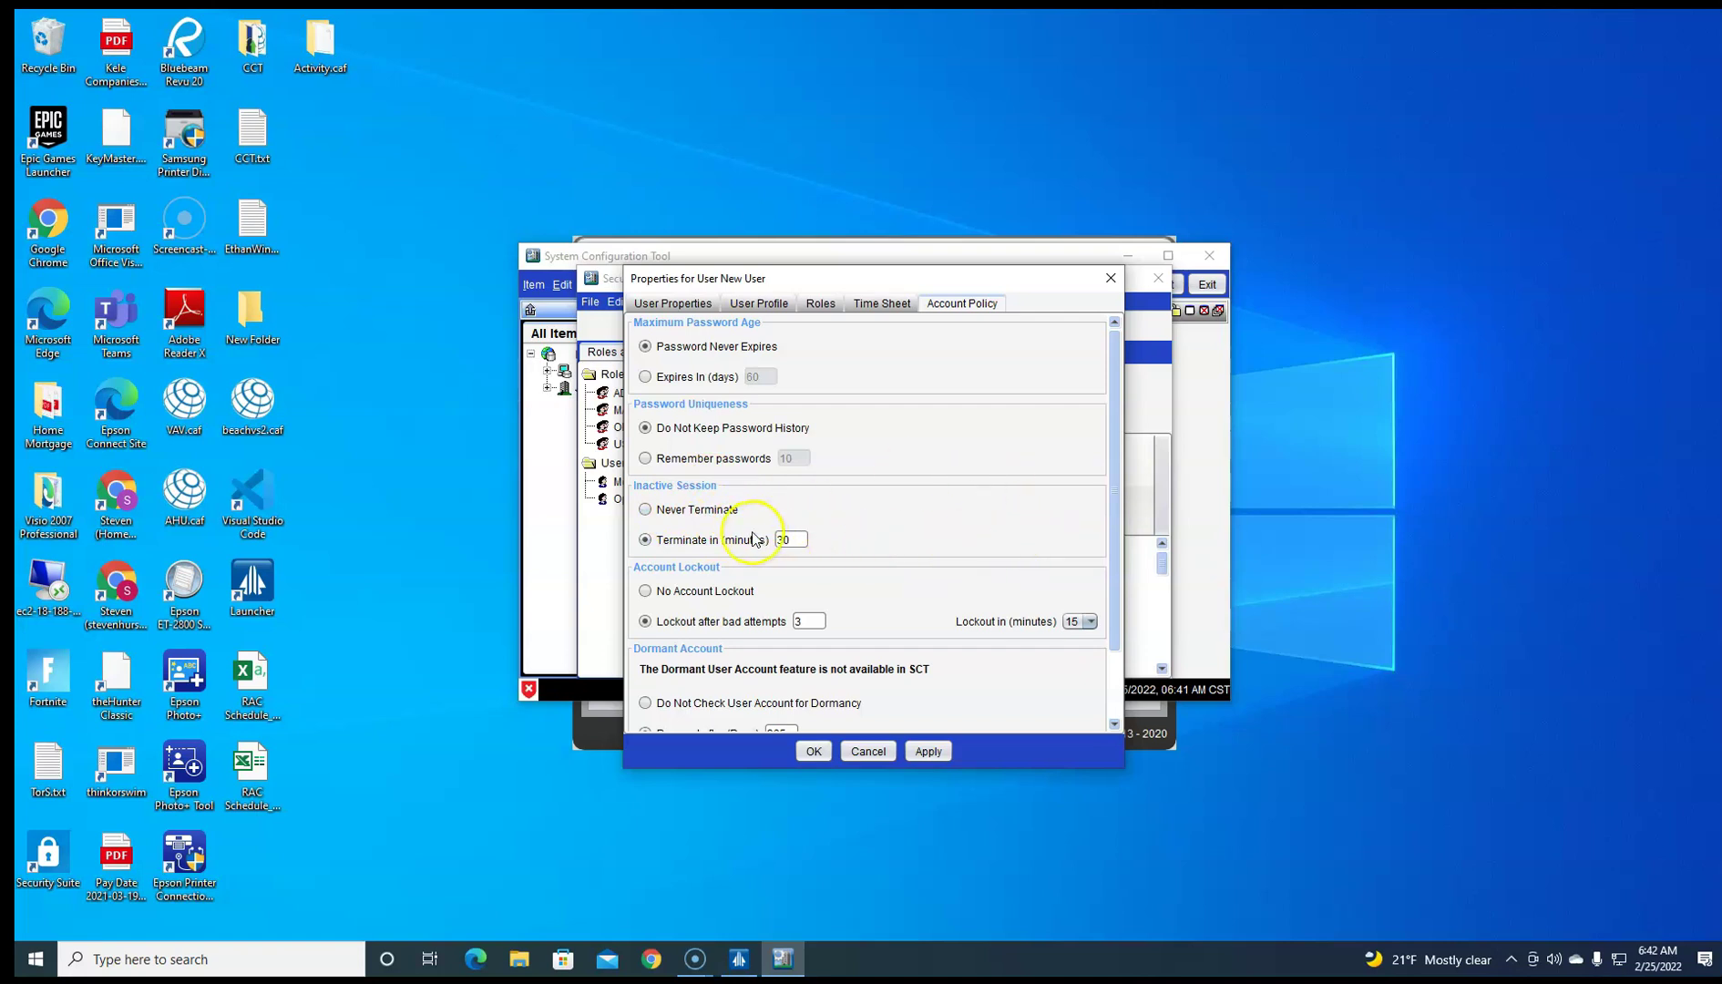
click(724, 516)
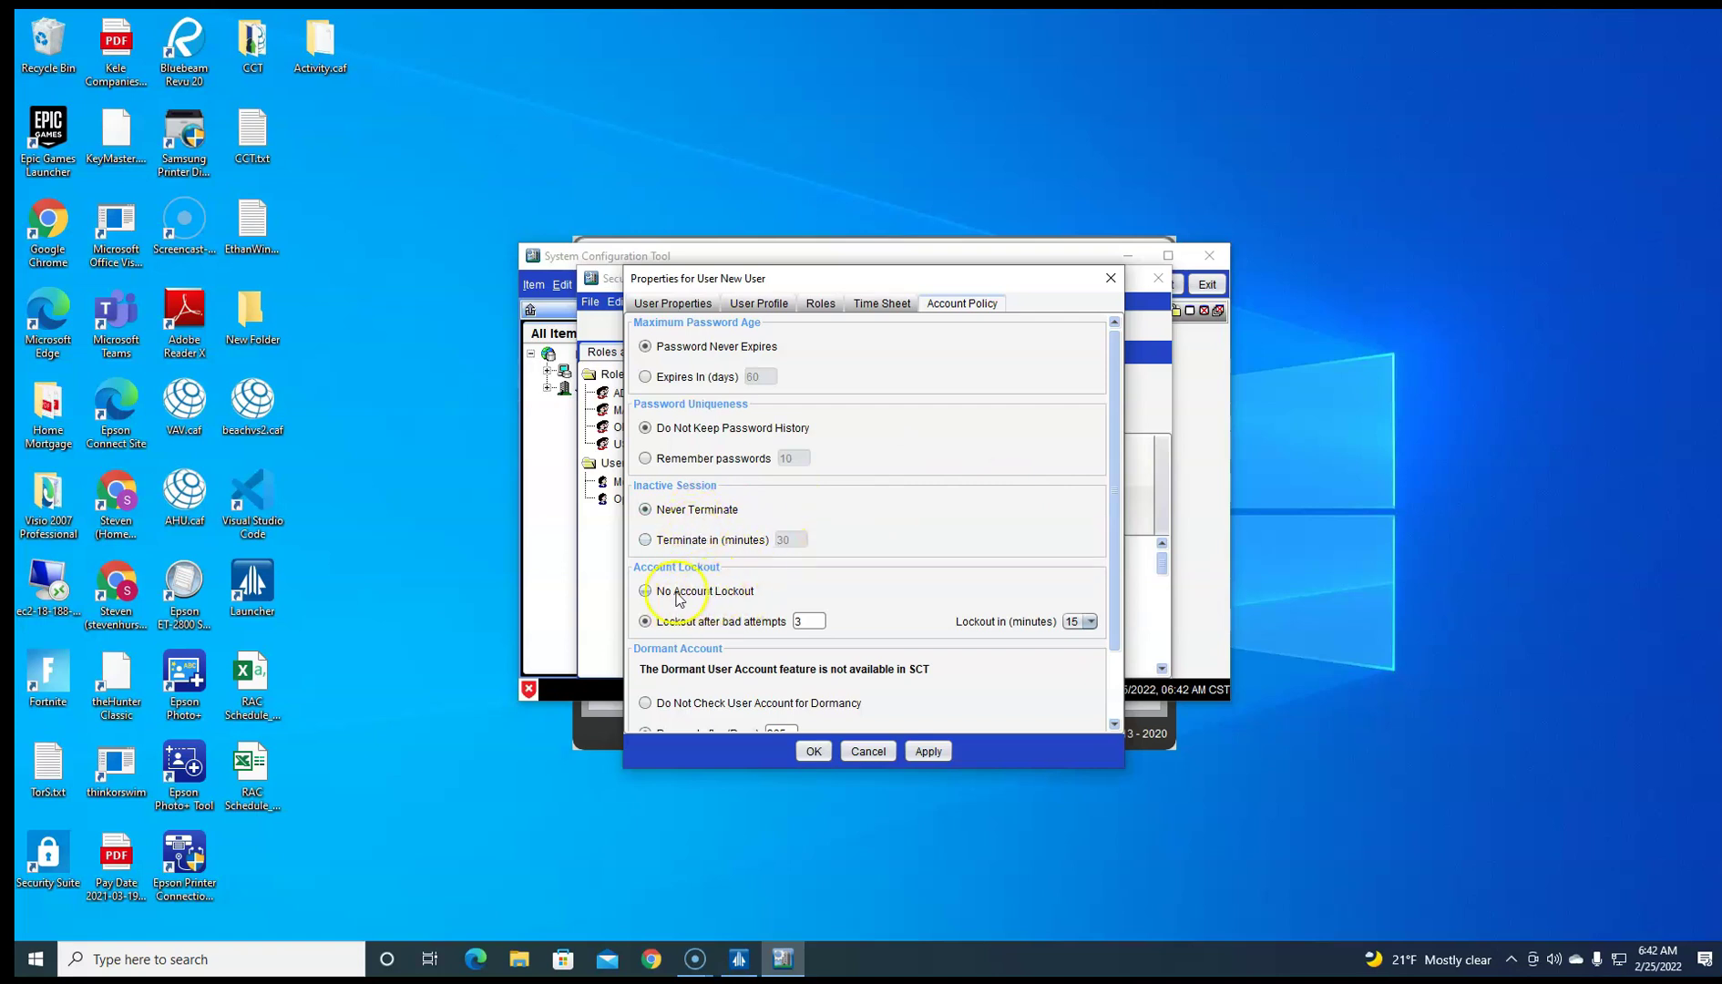
click(689, 598)
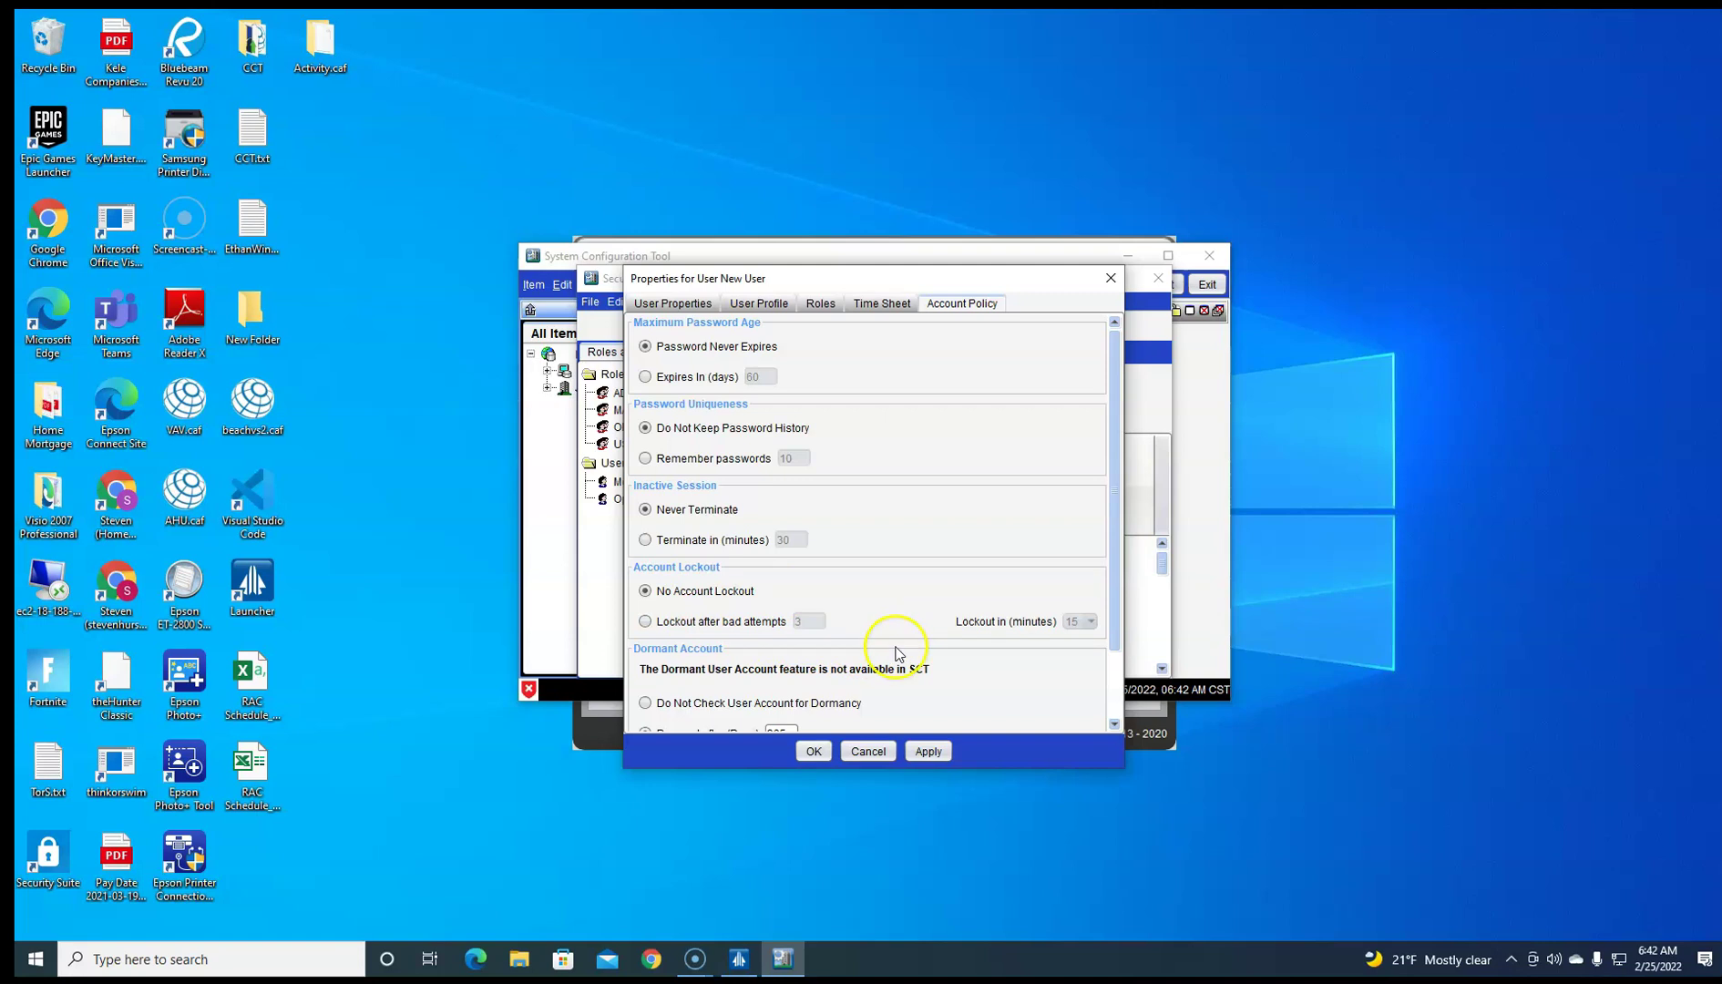
scroll(889, 665, down, 3)
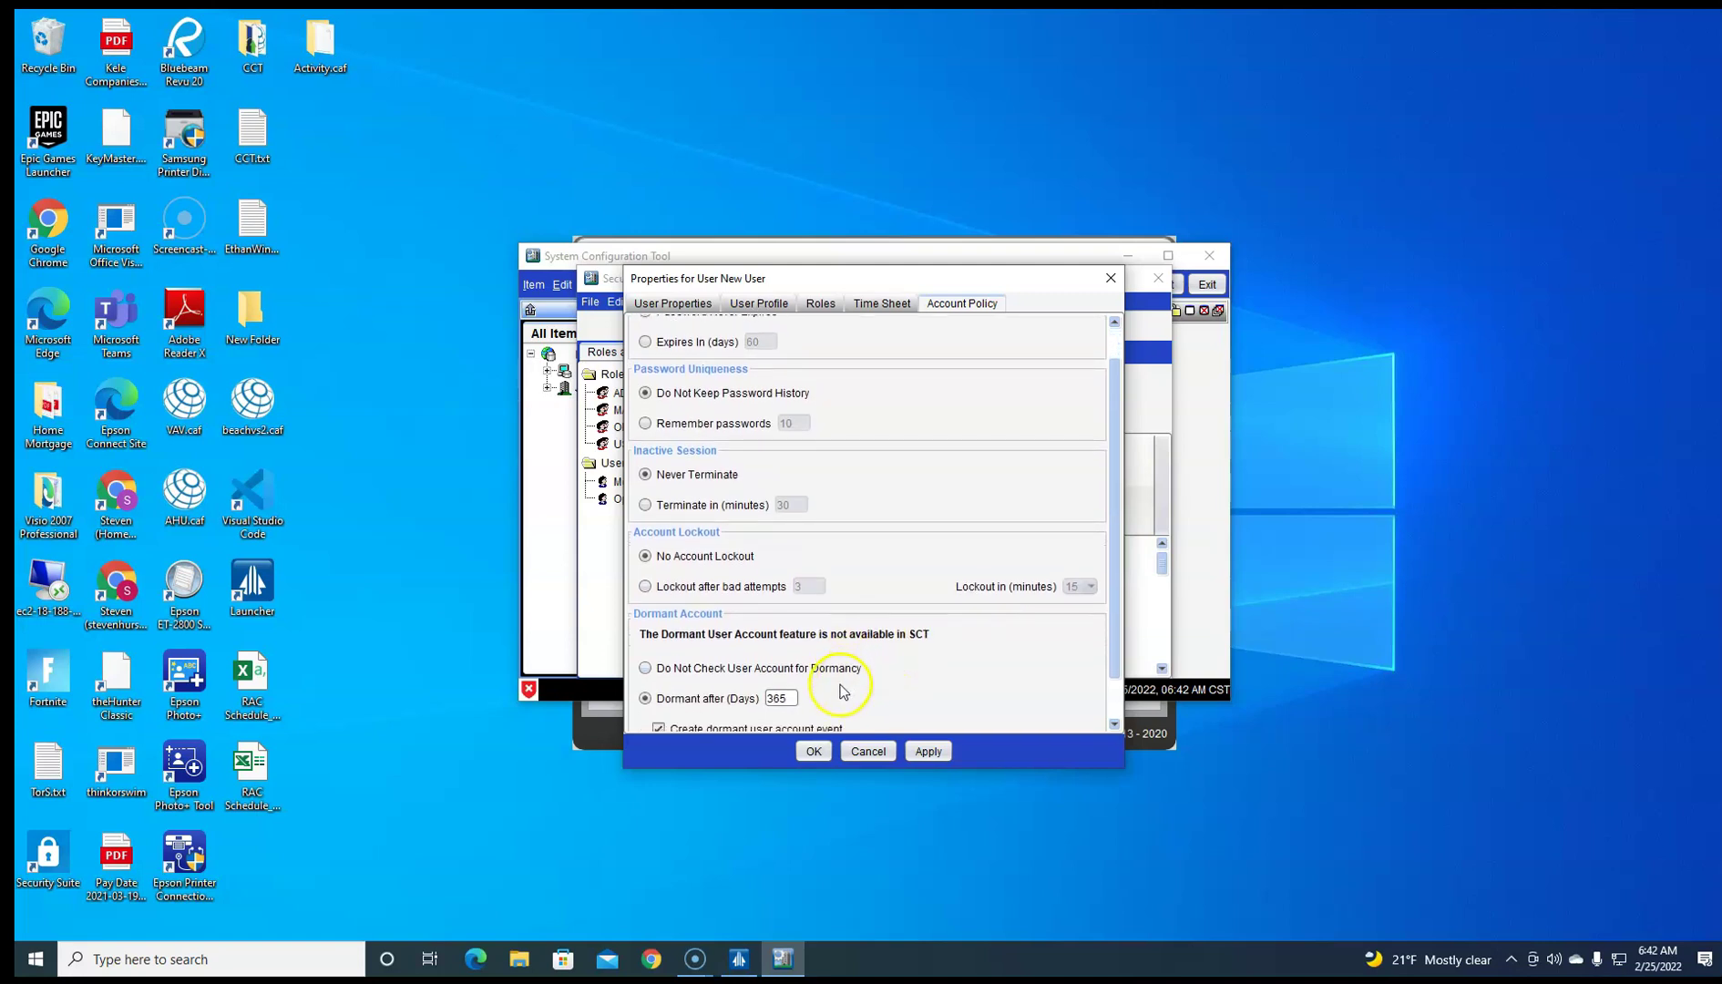
scroll(843, 693, down, 4)
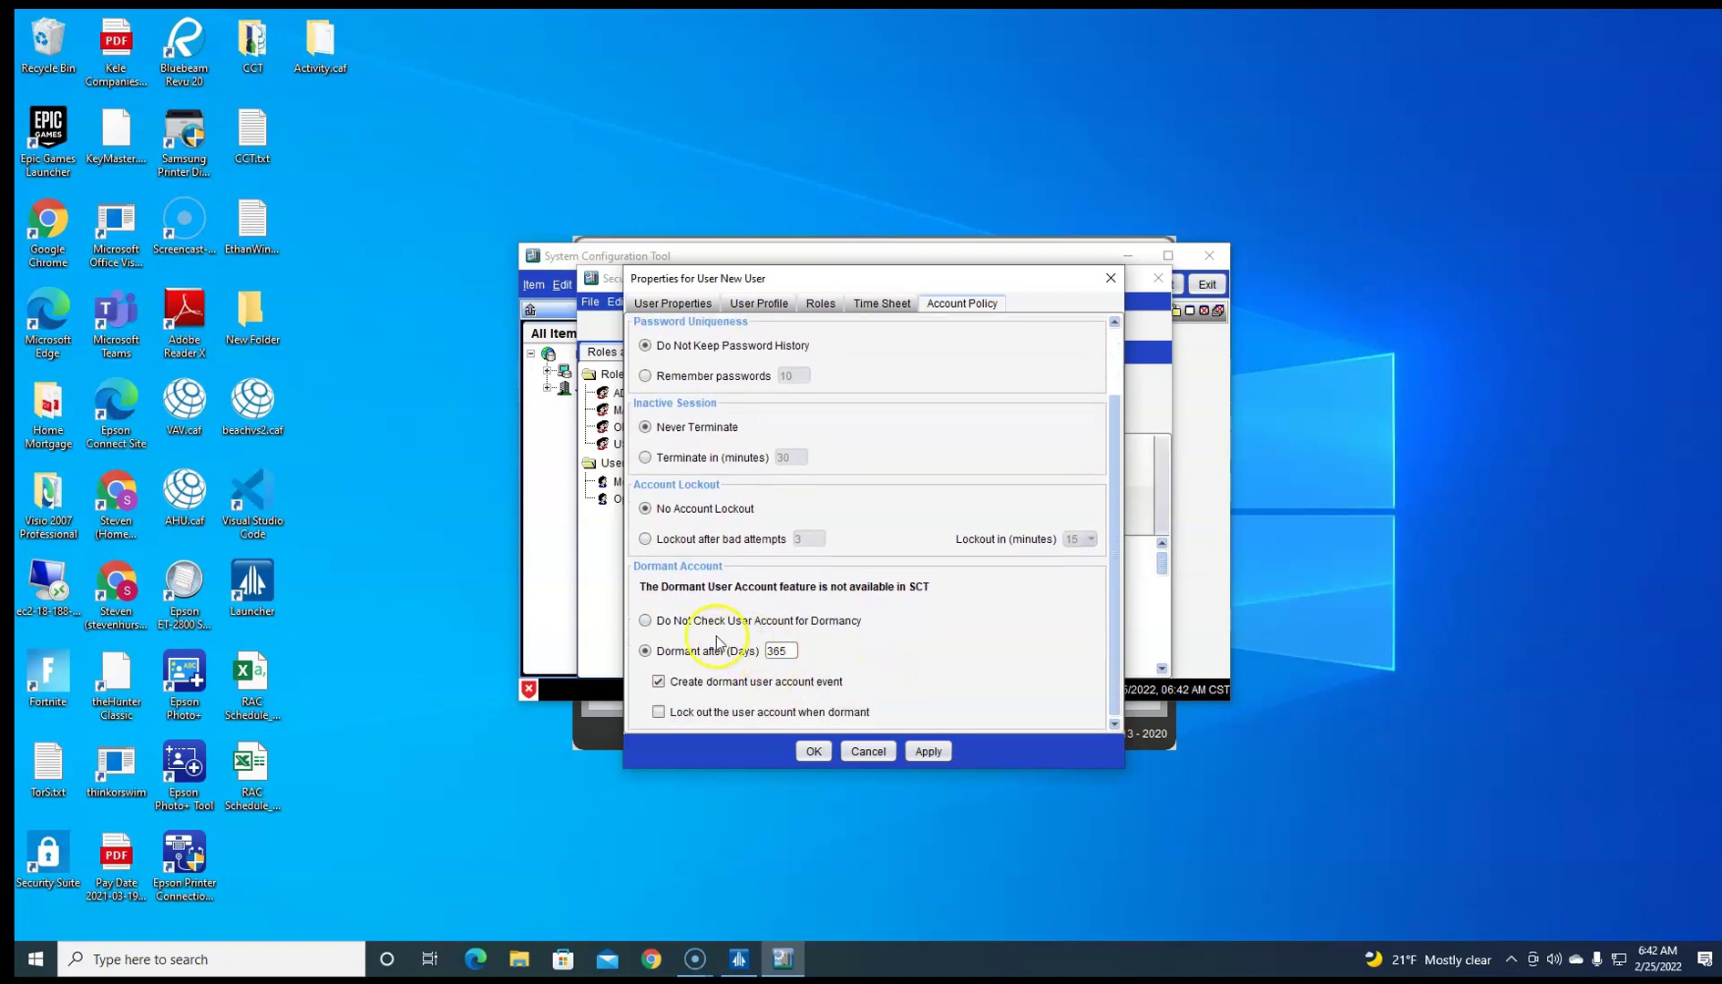
click(649, 620)
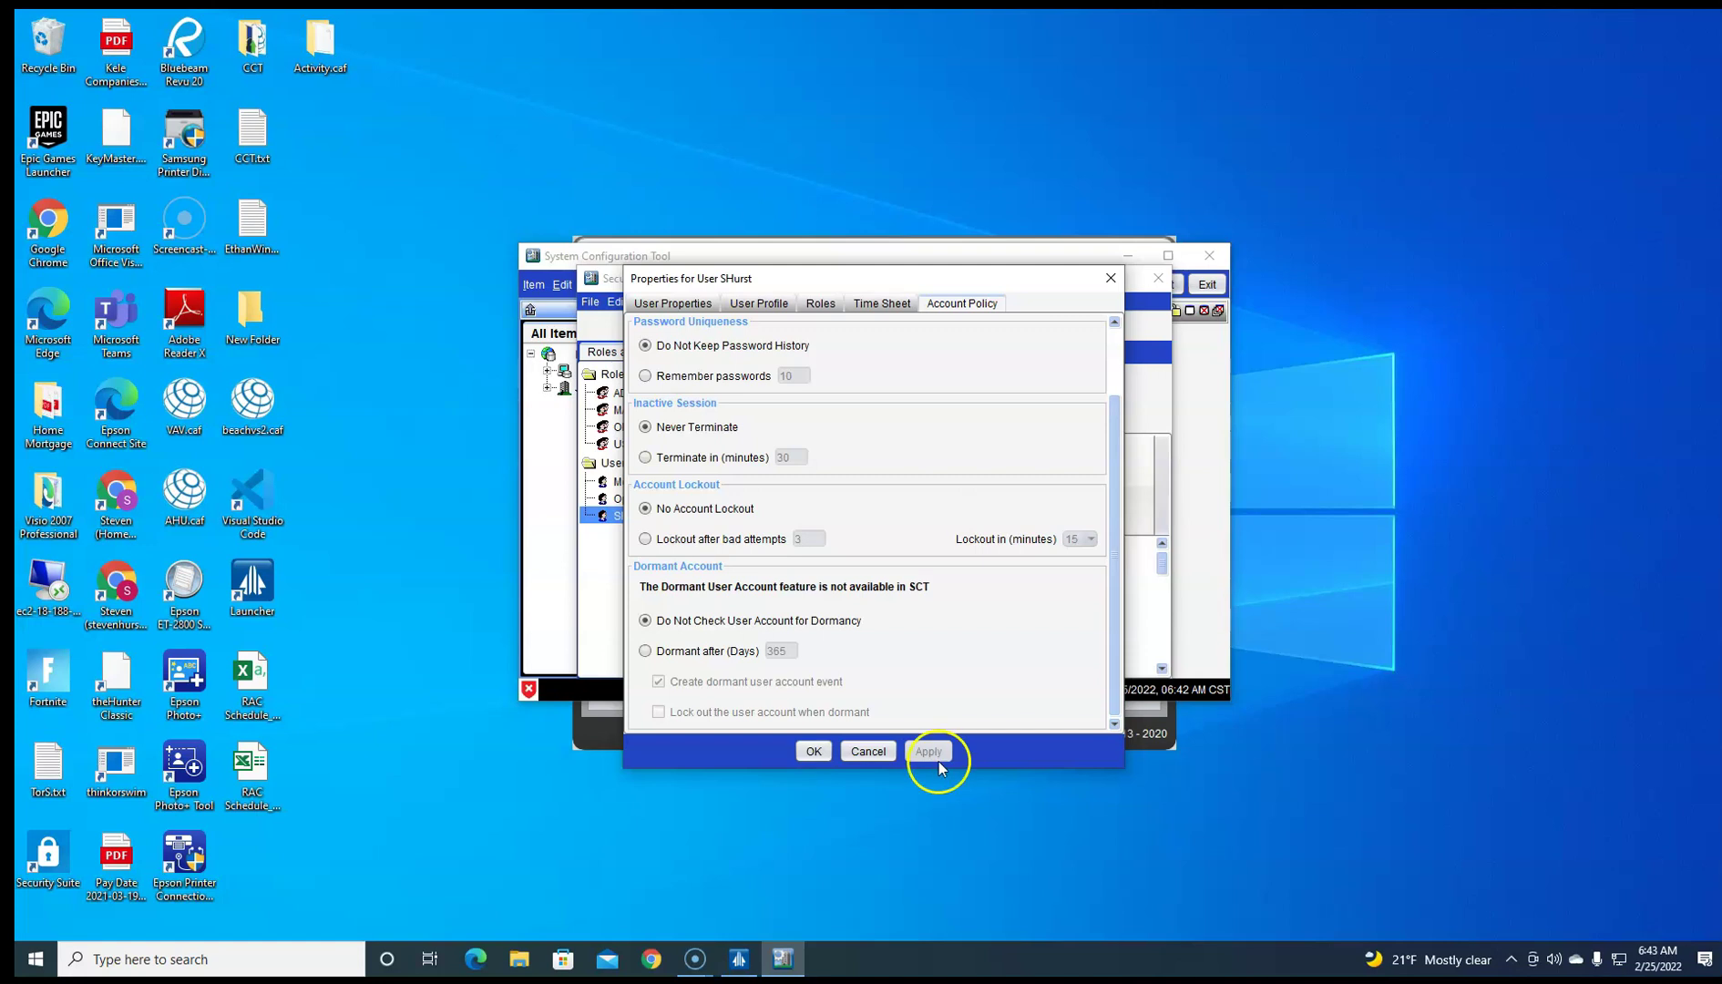
click(814, 752)
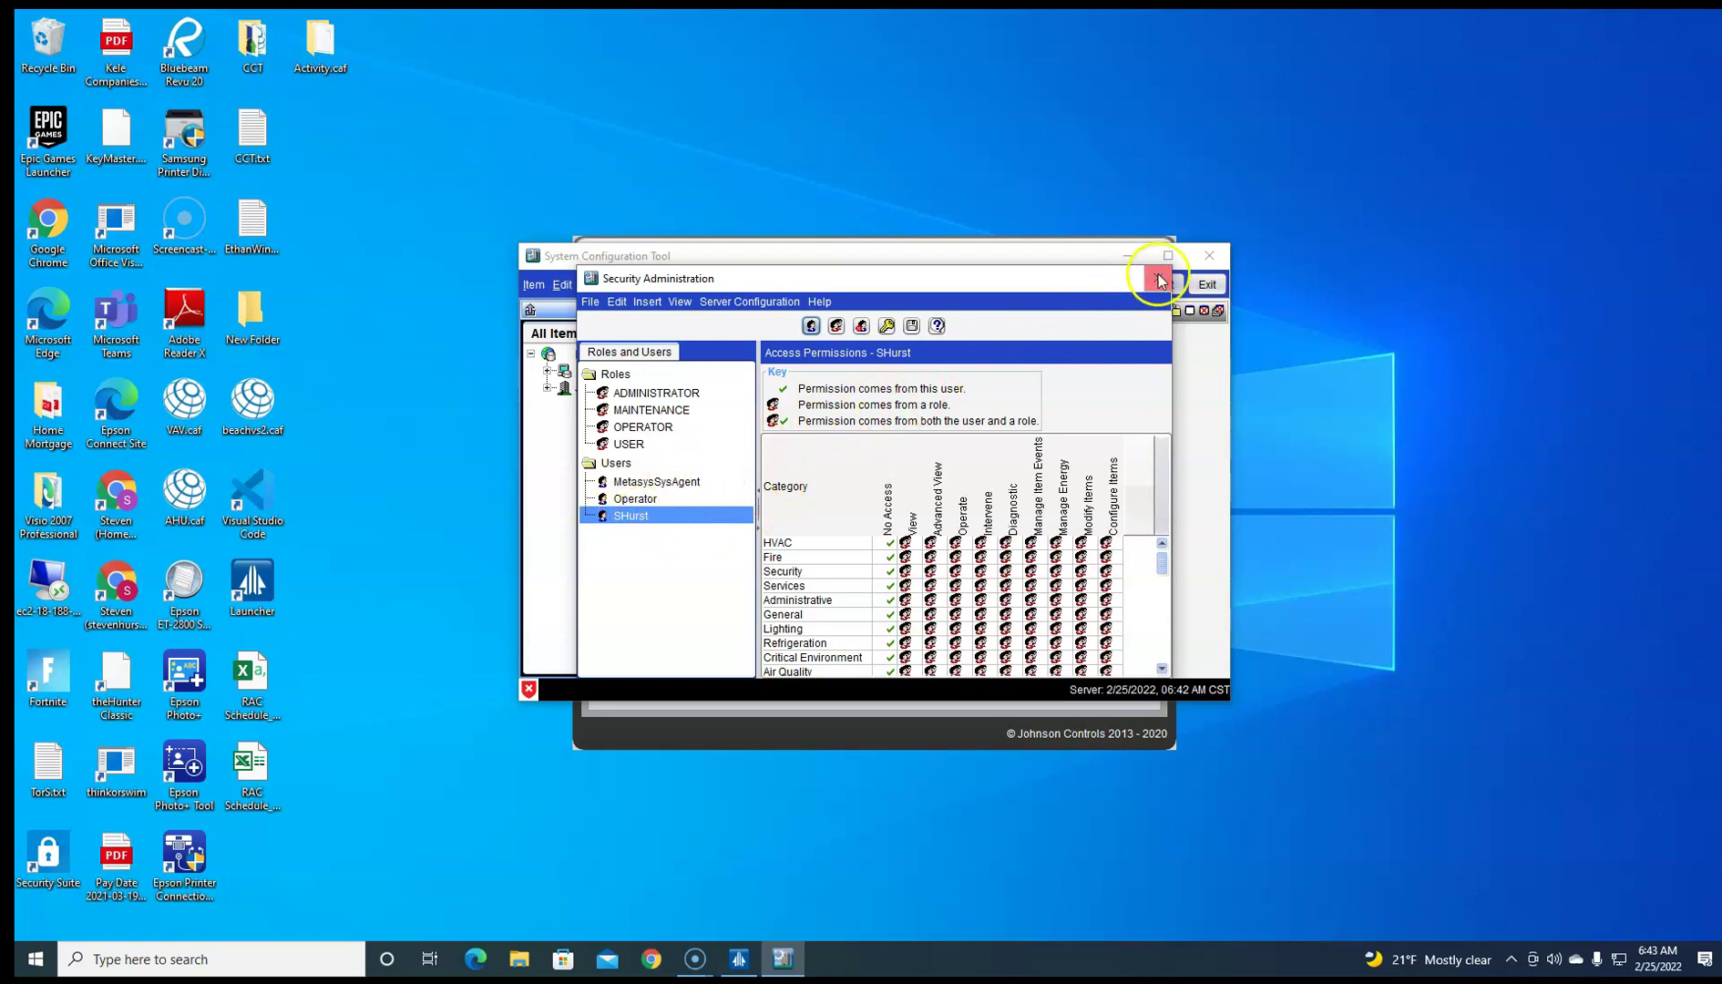
click(1158, 279)
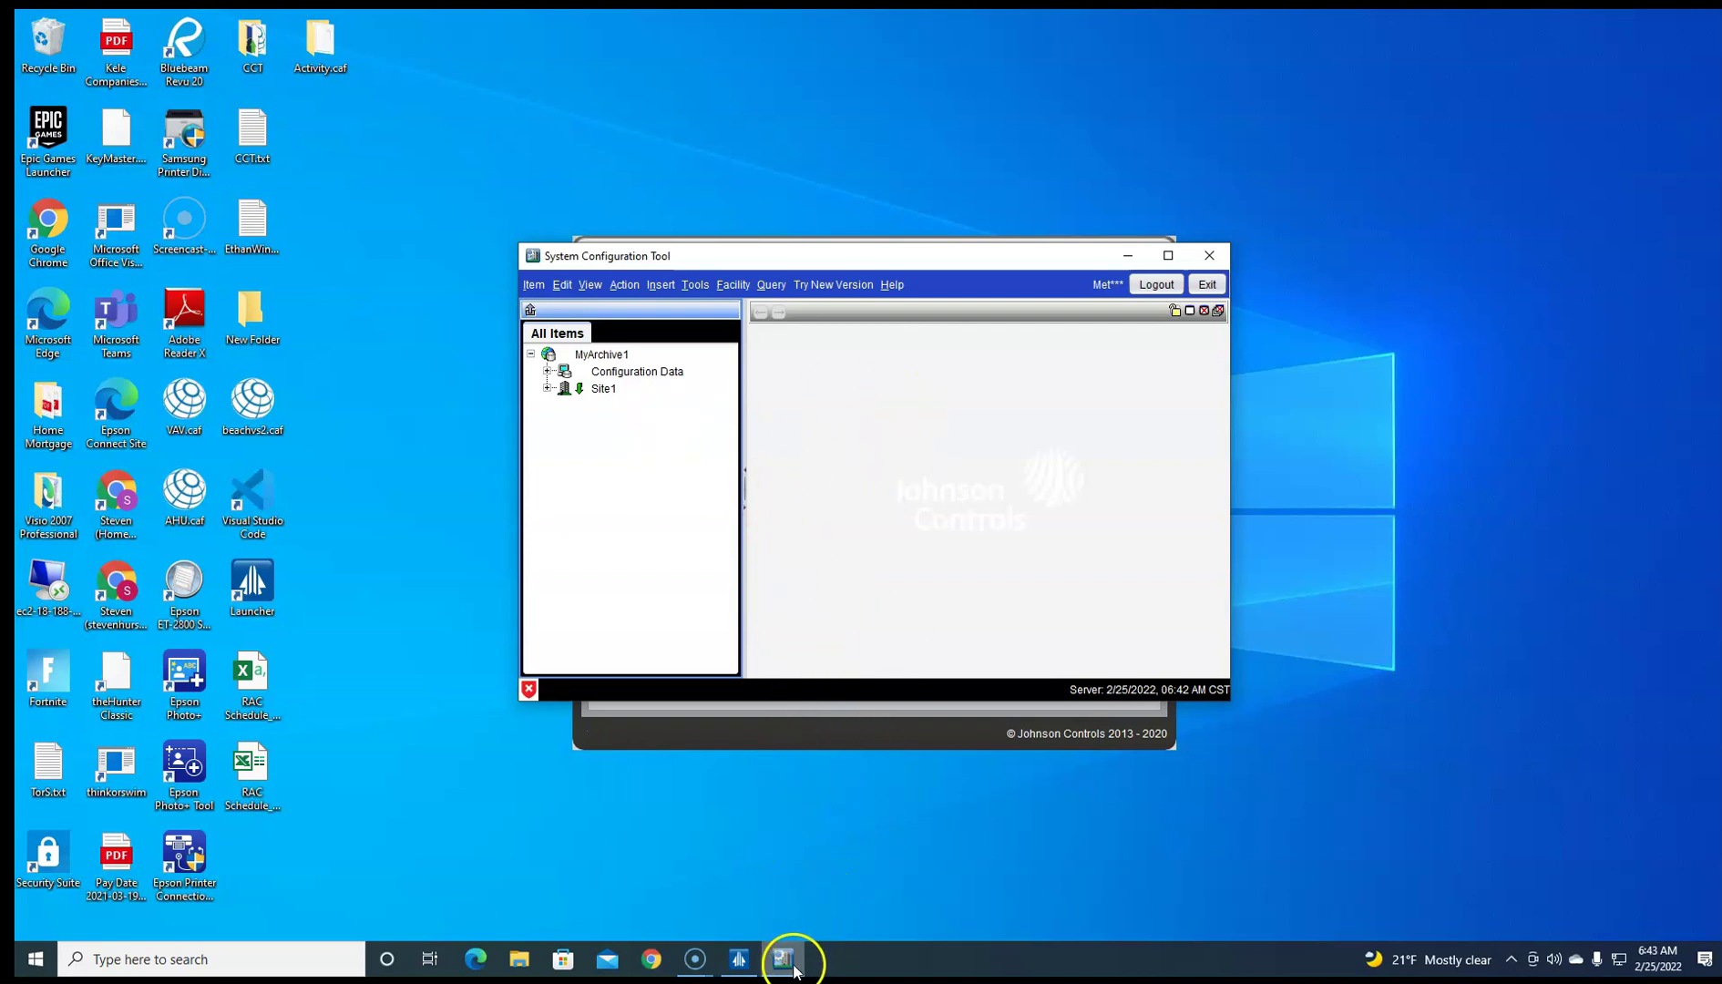
click(695, 966)
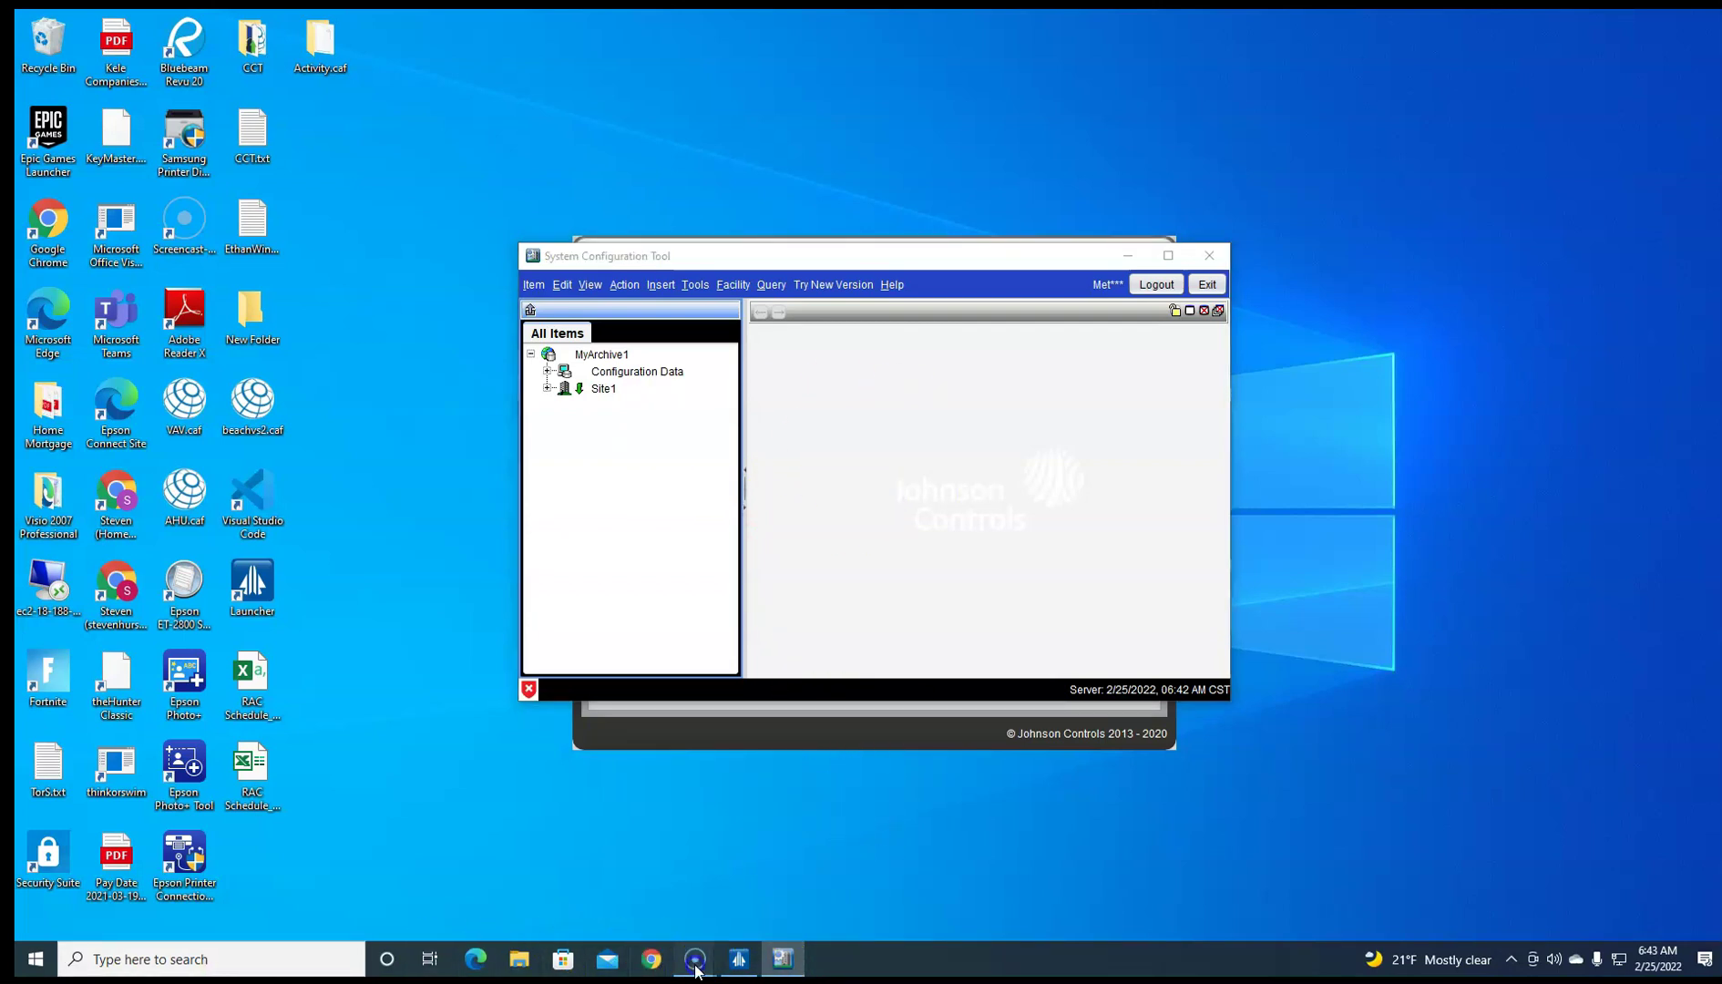